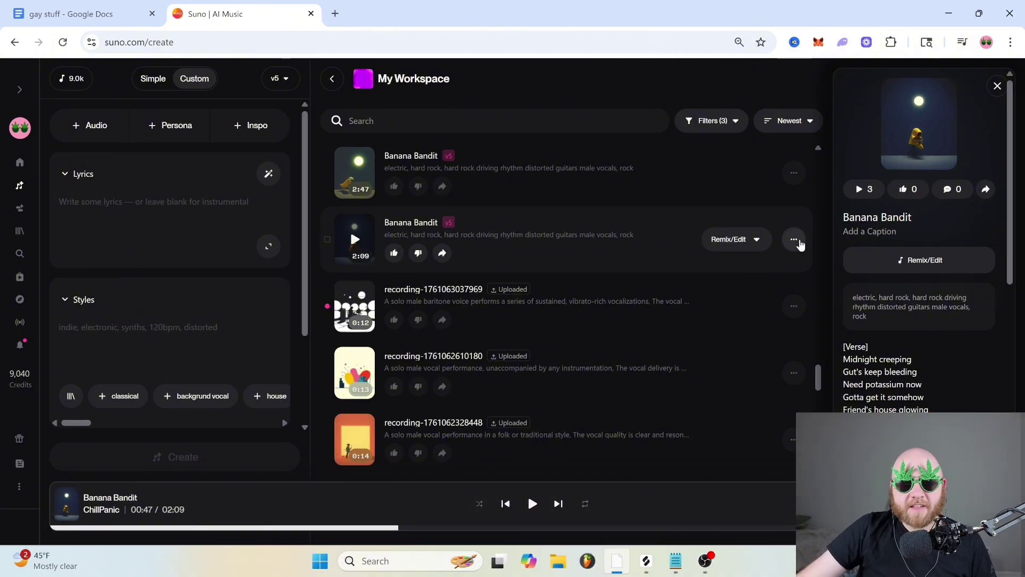
- Start a Remaster of the 2:09 Banana Bandit clip in Suno
{"action": "left_click", "coordinate": [795, 240]}
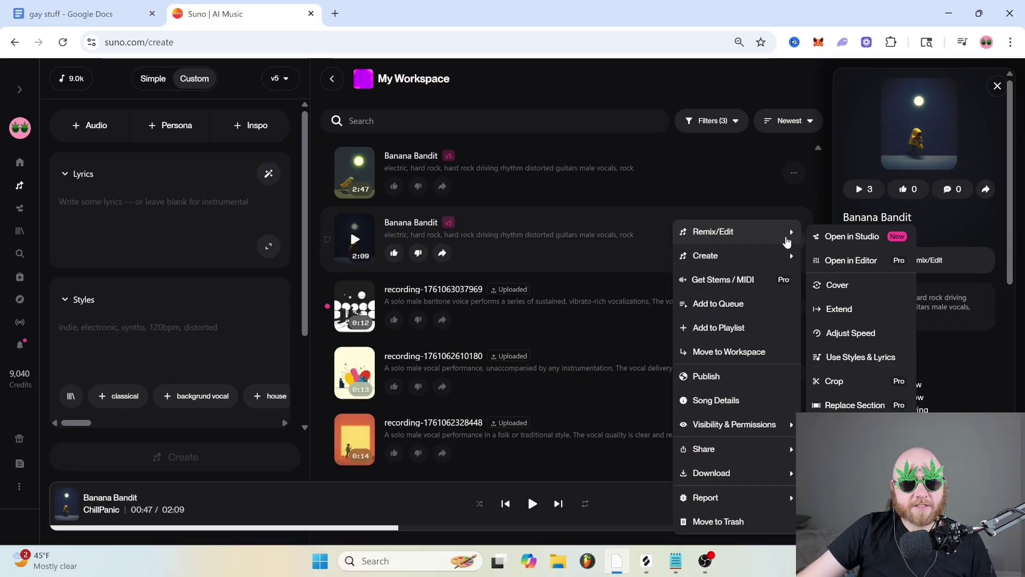
{"action": "mouse_move", "coordinate": [730, 260]}
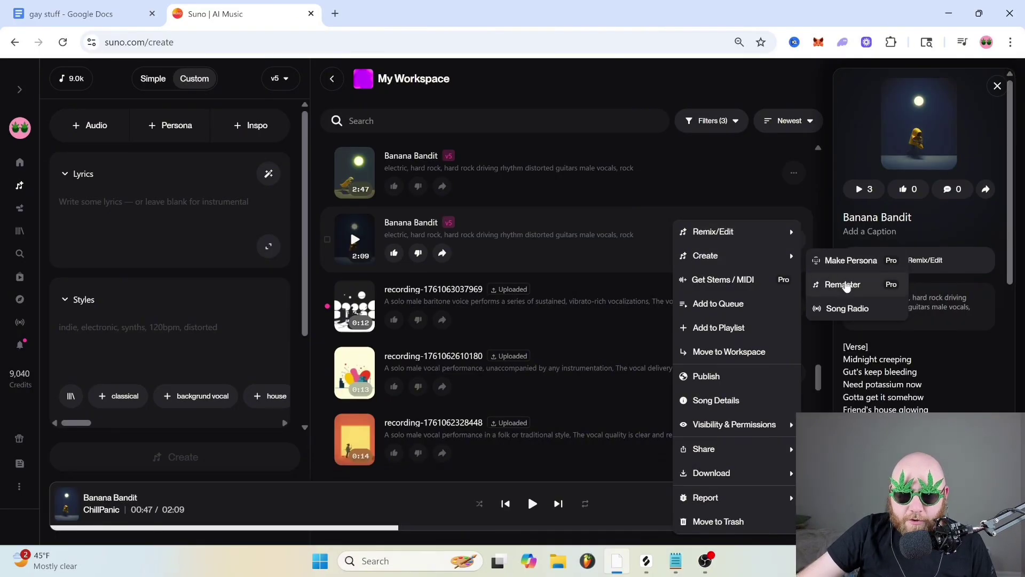
{"action": "left_click", "coordinate": [843, 284]}
{"action": "left_click", "coordinate": [695, 368]}
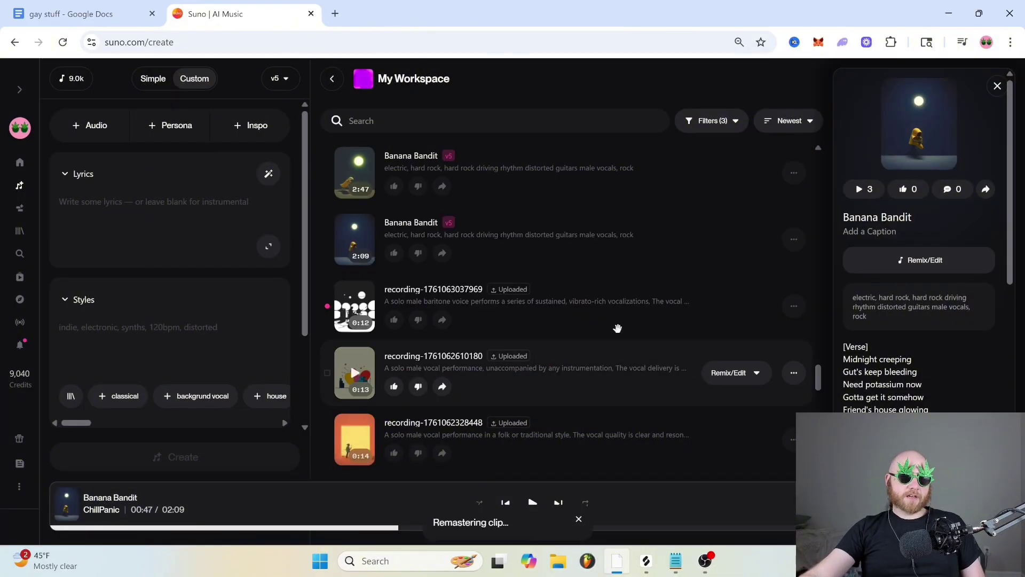
{"action": "scroll", "coordinate": [617, 327], "scroll_direction": "up", "scroll_amount": 5}
{"action": "scroll", "coordinate": [619, 329], "scroll_direction": "up", "scroll_amount": 5}
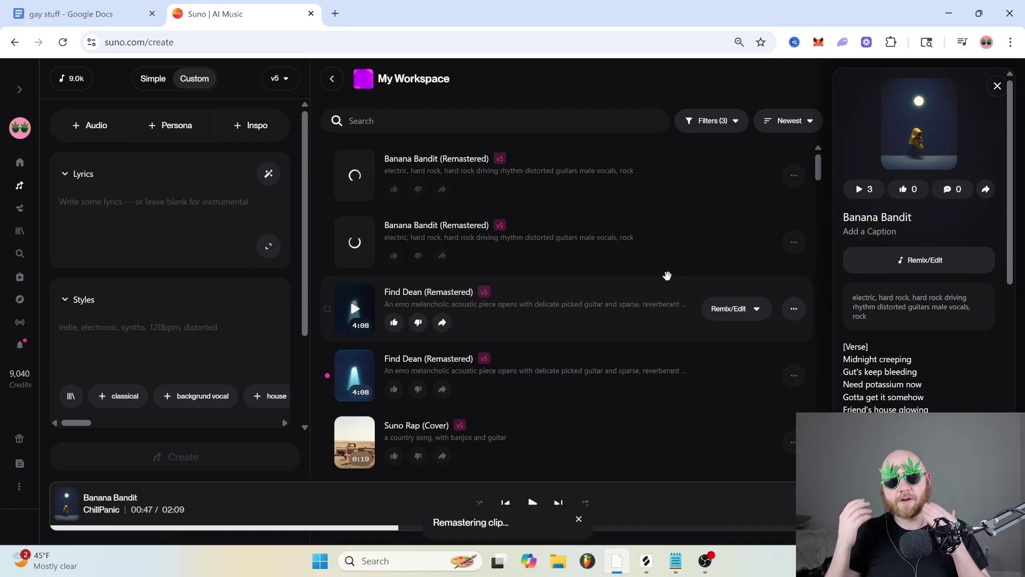
- Download the Banana Bandit (Remastered) clip as a WAV audio file
{"action": "right_click", "coordinate": [667, 275]}
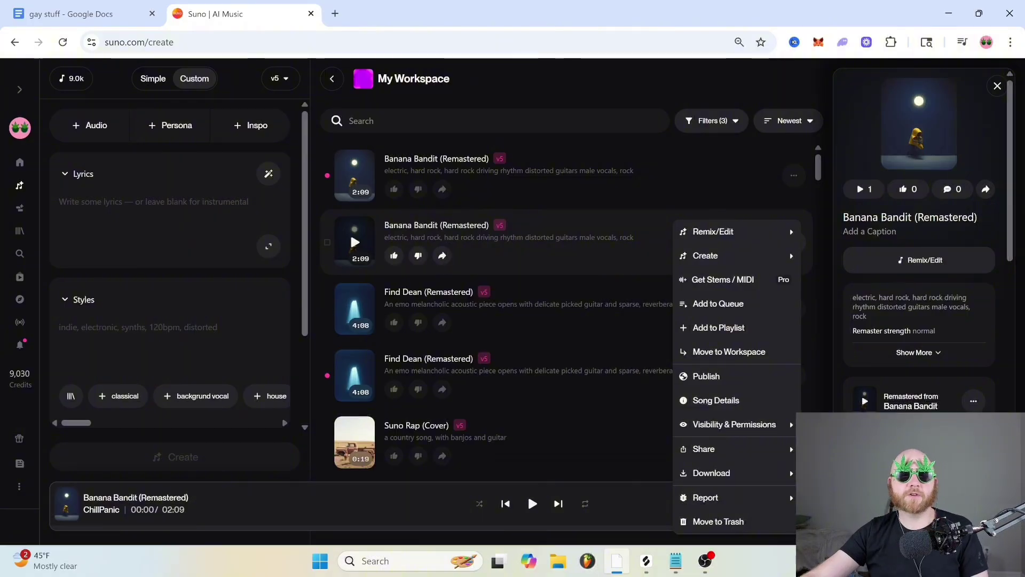
{"action": "left_click", "coordinate": [833, 480]}
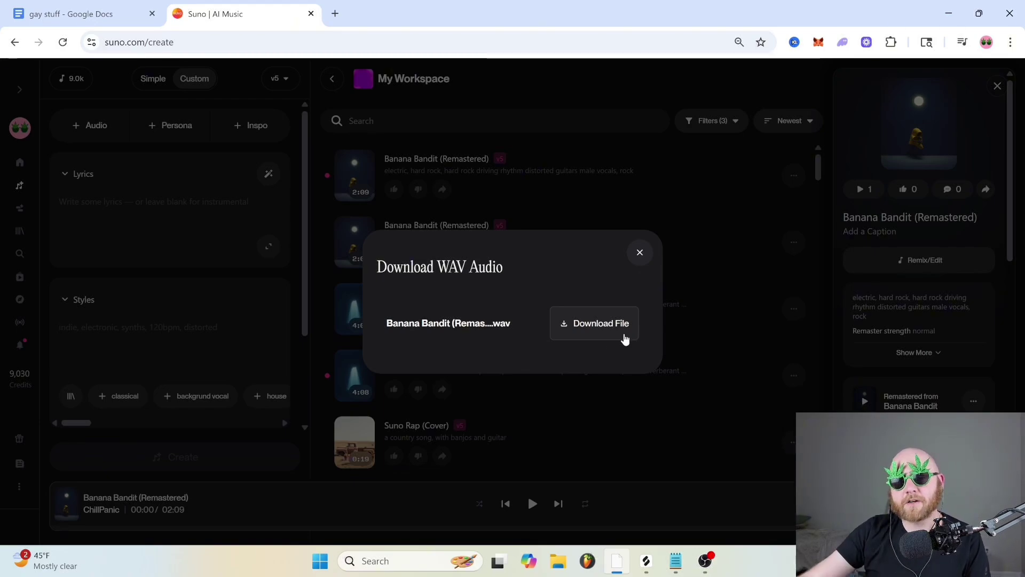
{"action": "left_click", "coordinate": [606, 341]}
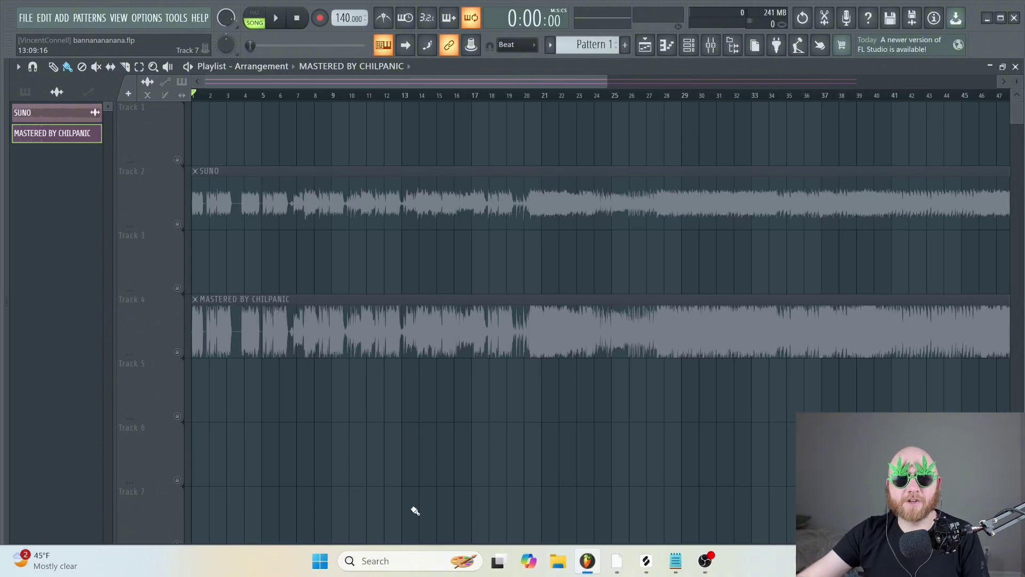
- Unmute the original SUNO track and play it from around bar 27
{"action": "left_click", "coordinate": [177, 224]}
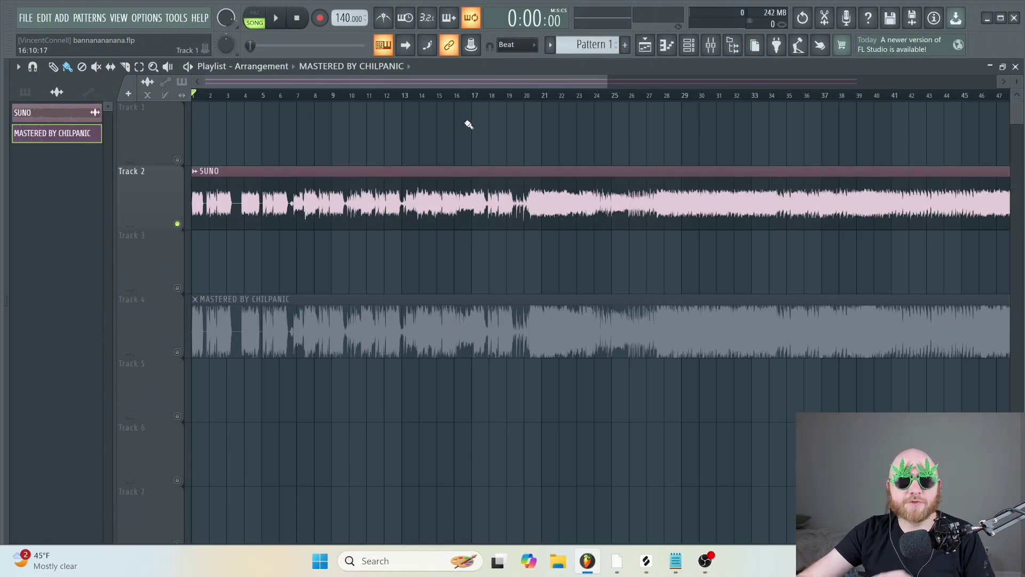
{"action": "left_click", "coordinate": [646, 95]}
{"action": "left_click_drag", "start_coordinate": [578, 85], "coordinate": [595, 84]}
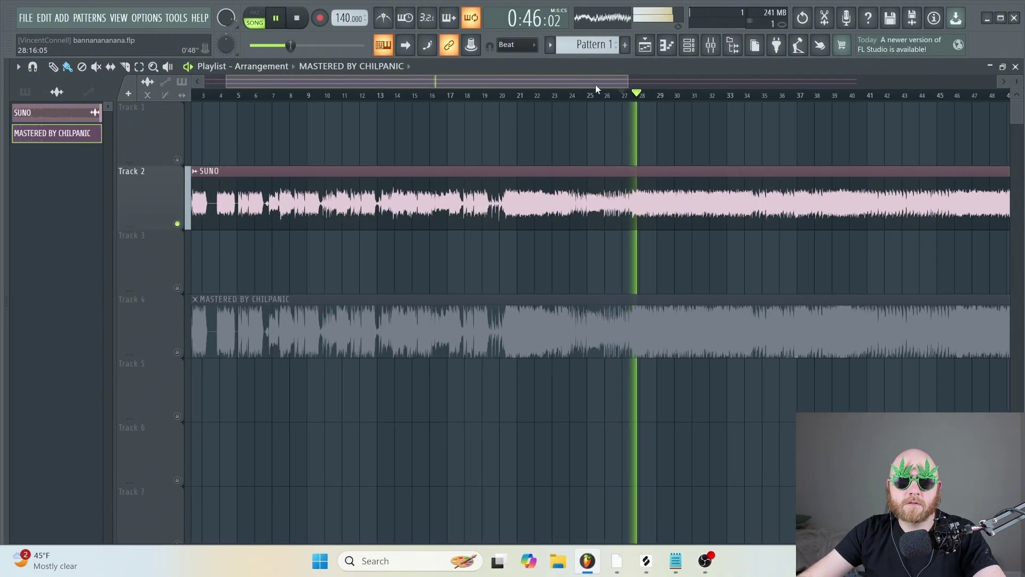
{"action": "key", "text": "space"}
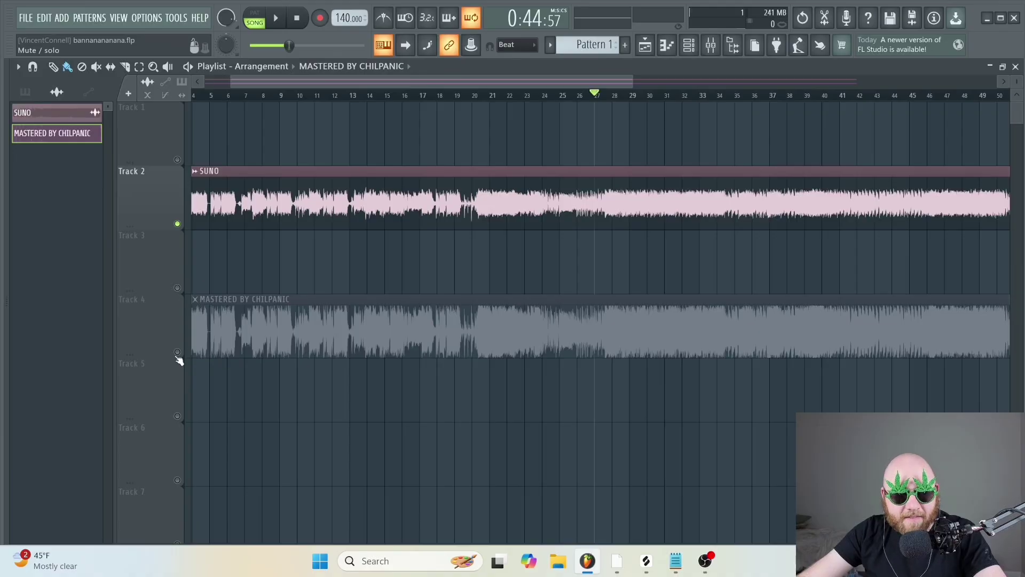
- Solo the MASTERED BY CHILPANIC track and play it for comparison
{"action": "right_click", "coordinate": [177, 352]}
{"action": "key", "text": "space"}
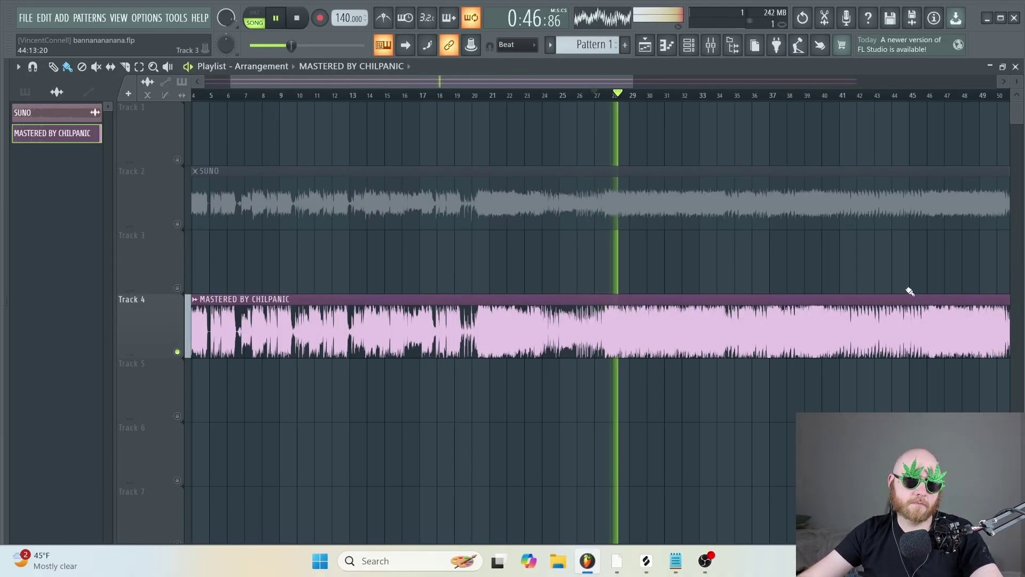
{"action": "key", "text": "space"}
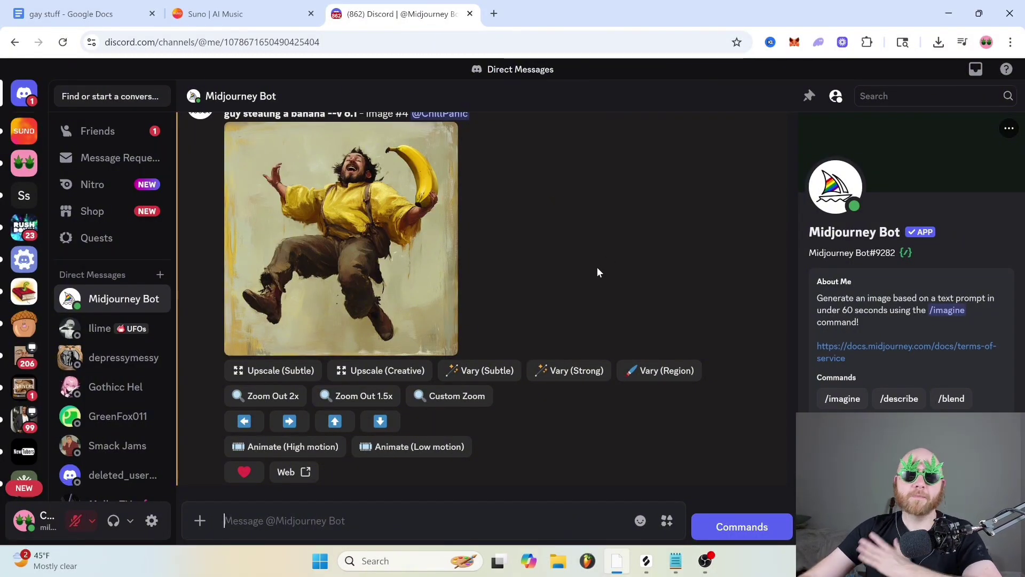
- Save the Midjourney banana-man image to disk and open a new browser tab
{"action": "scroll", "coordinate": [588, 267], "scroll_direction": "up", "scroll_amount": 2}
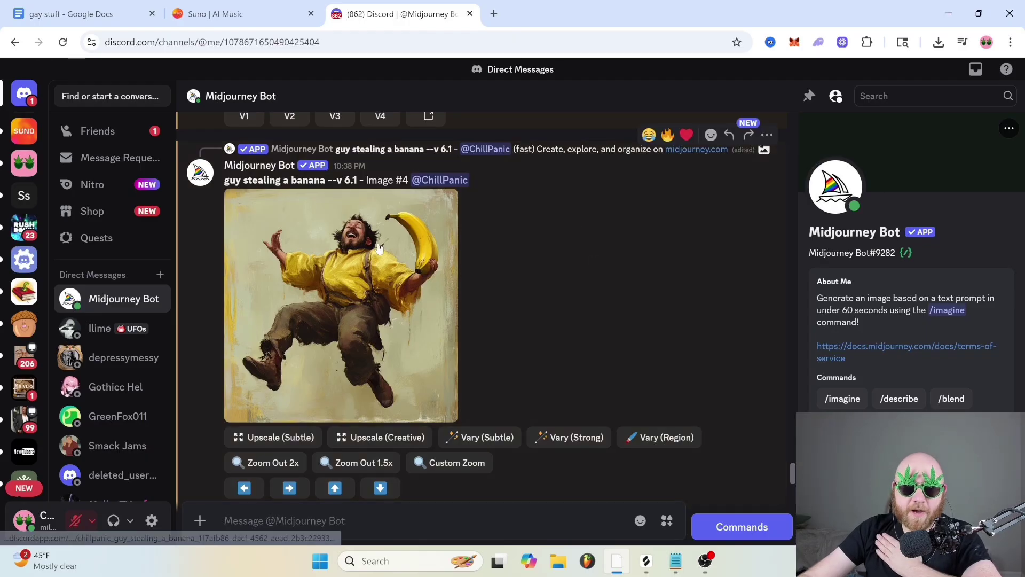
{"action": "left_click", "coordinate": [378, 243]}
{"action": "right_click", "coordinate": [542, 250]}
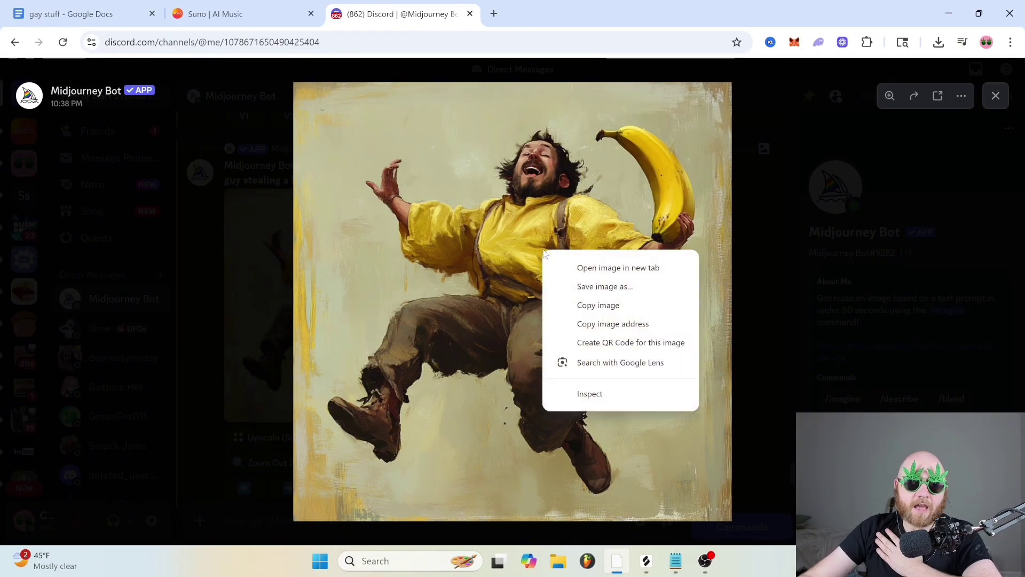
{"action": "left_click", "coordinate": [636, 284]}
{"action": "key", "text": "Return"}
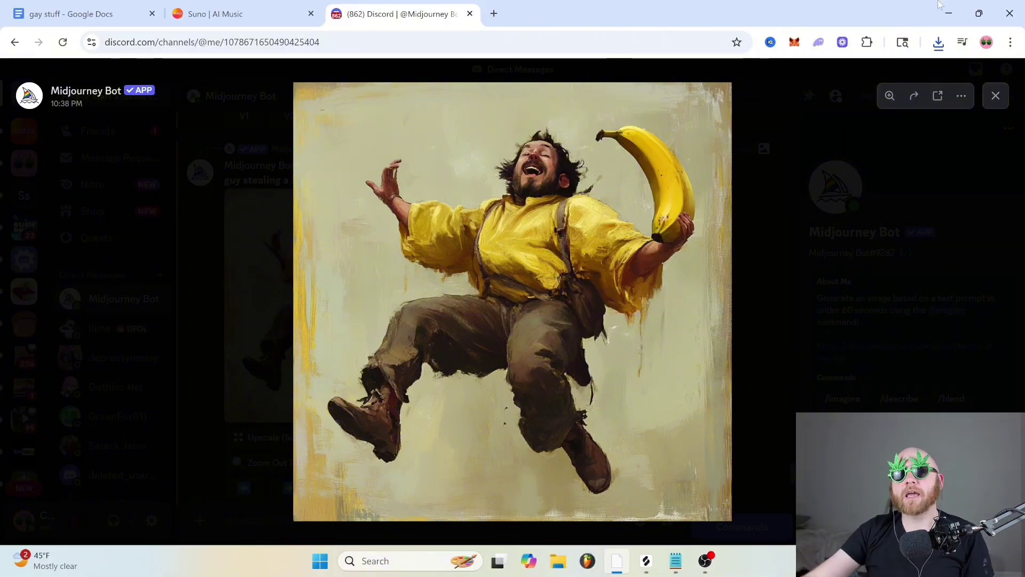
{"action": "left_click", "coordinate": [494, 14]}
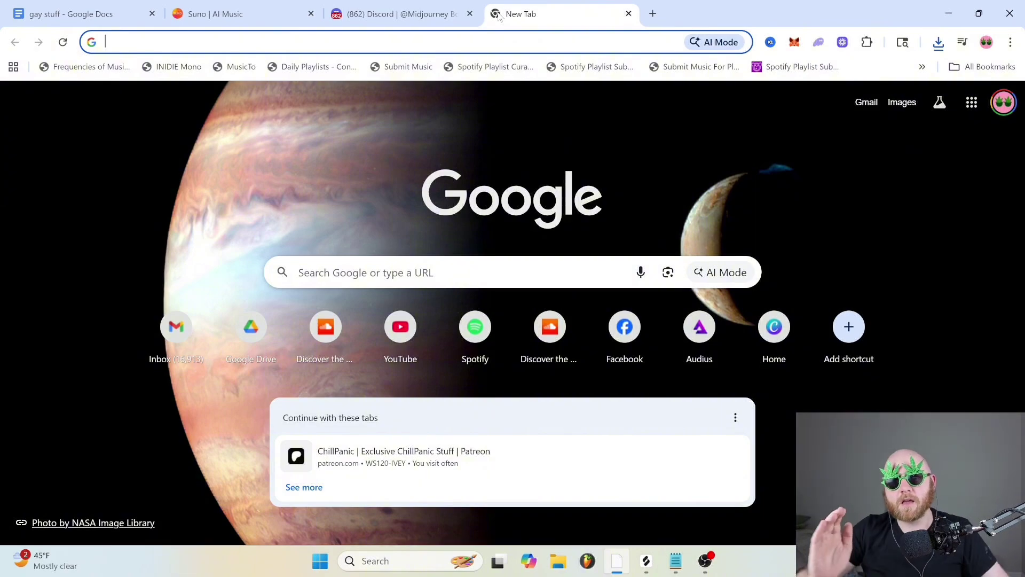
- Create a 3000 × 3000 px Canva design and add the banana-man image
{"action": "type", "text": "CANVA.COM"}
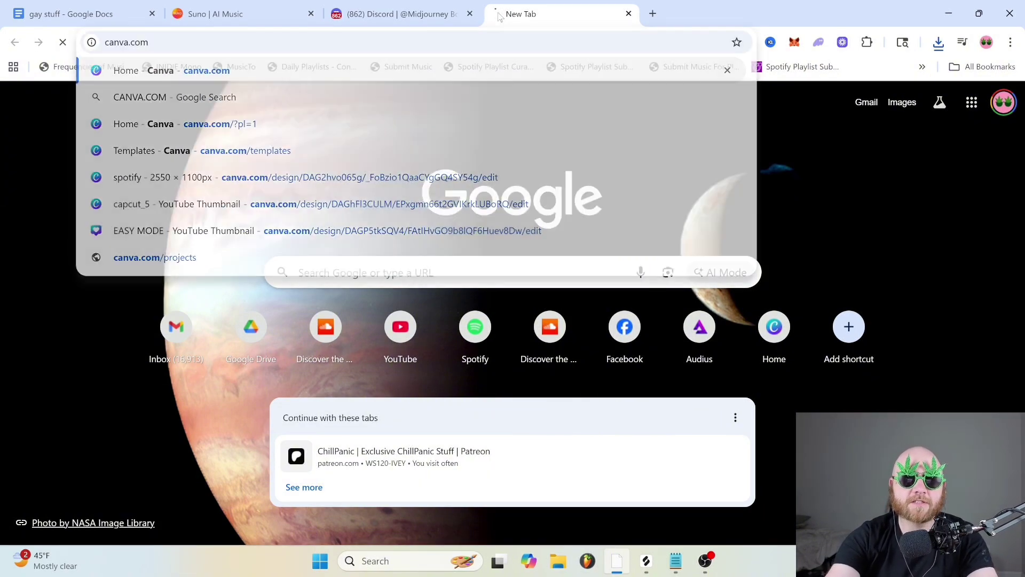
{"action": "key", "text": "Return"}
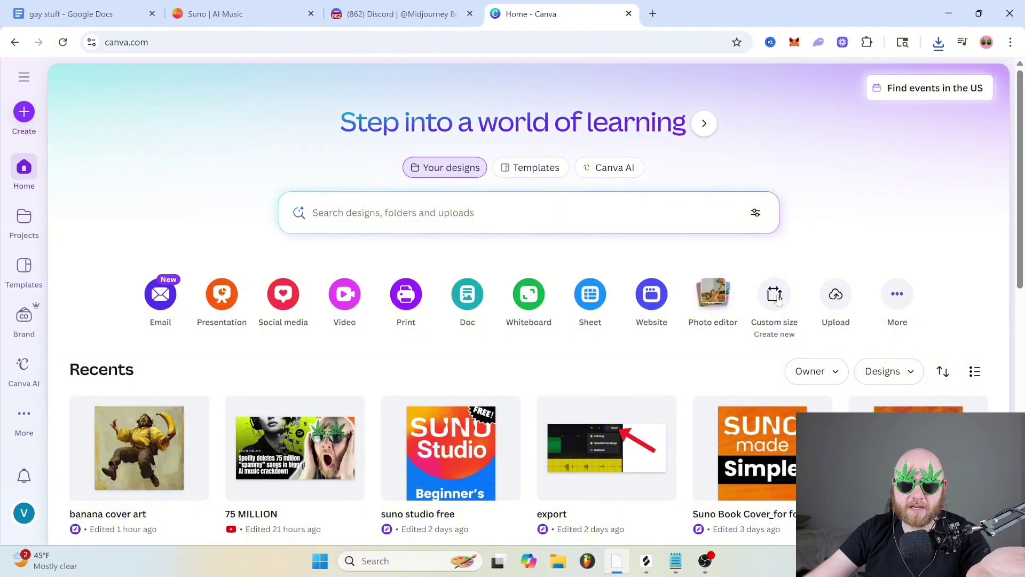
{"action": "left_click", "coordinate": [774, 297]}
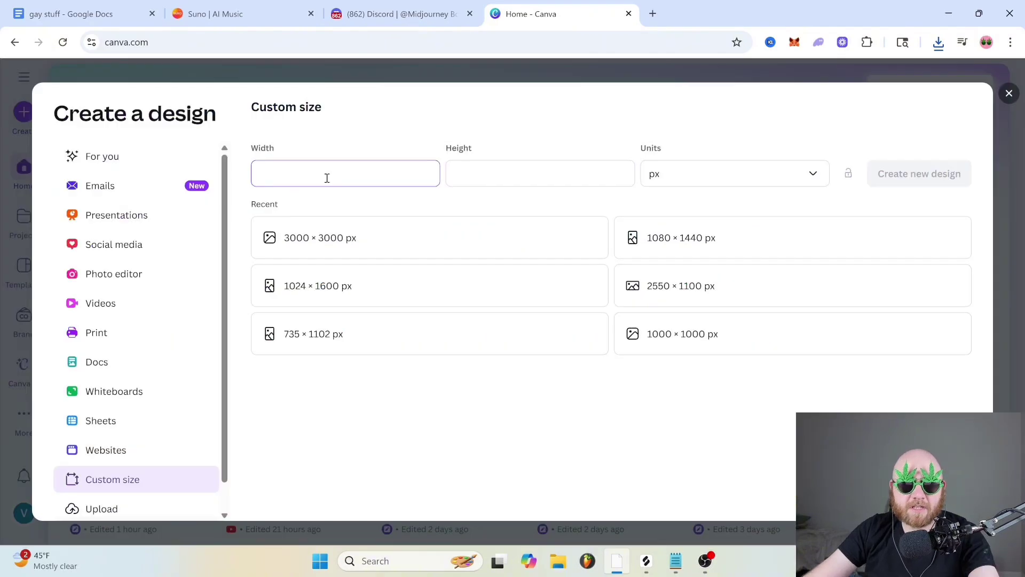
{"action": "left_click", "coordinate": [383, 244]}
{"action": "left_click", "coordinate": [86, 299]}
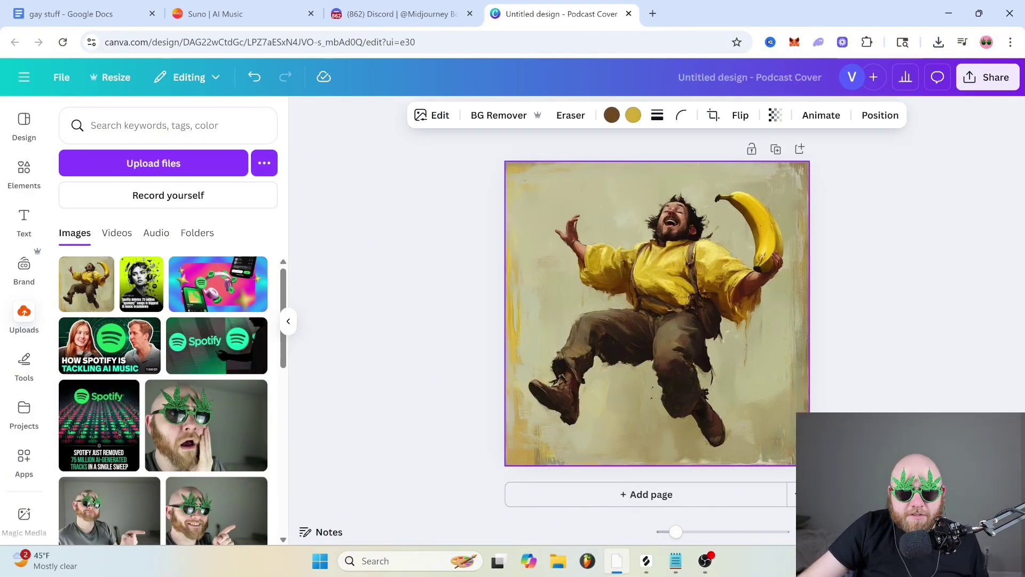
- Set up the design's download with JPG as the file type
{"action": "left_click", "coordinate": [714, 357]}
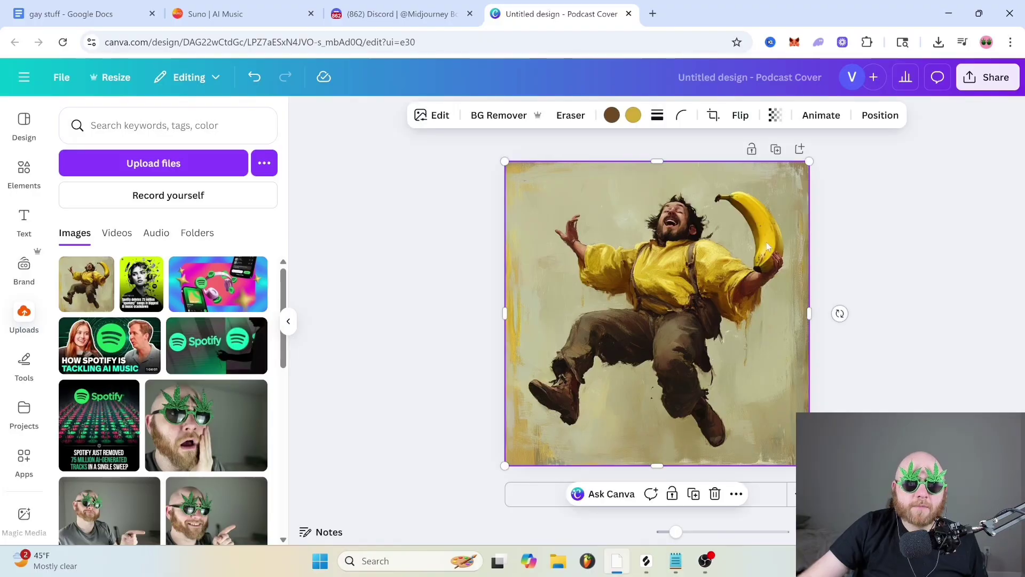
{"action": "left_click", "coordinate": [867, 208]}
{"action": "left_click", "coordinate": [987, 80]}
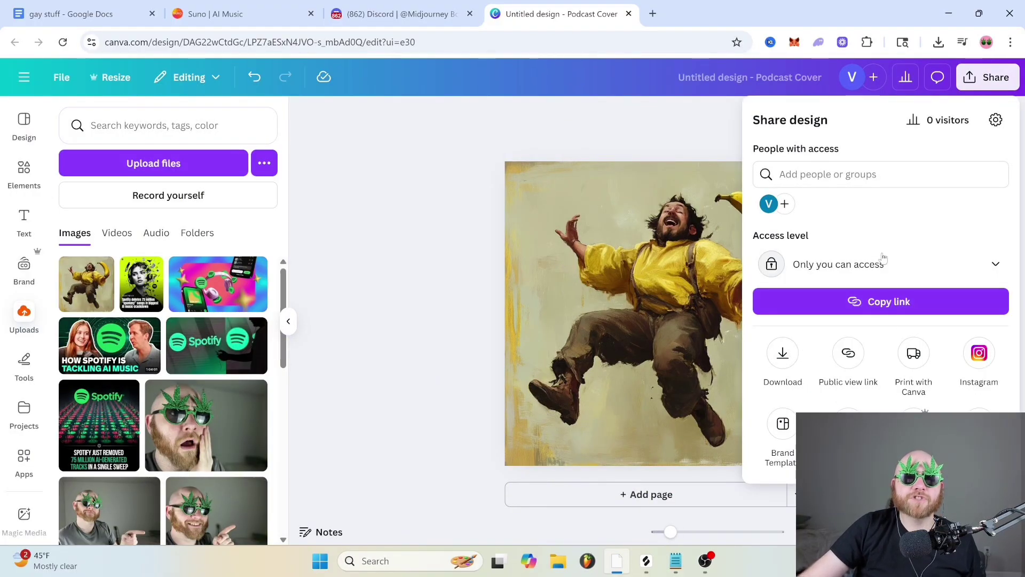
{"action": "left_click", "coordinate": [783, 354]}
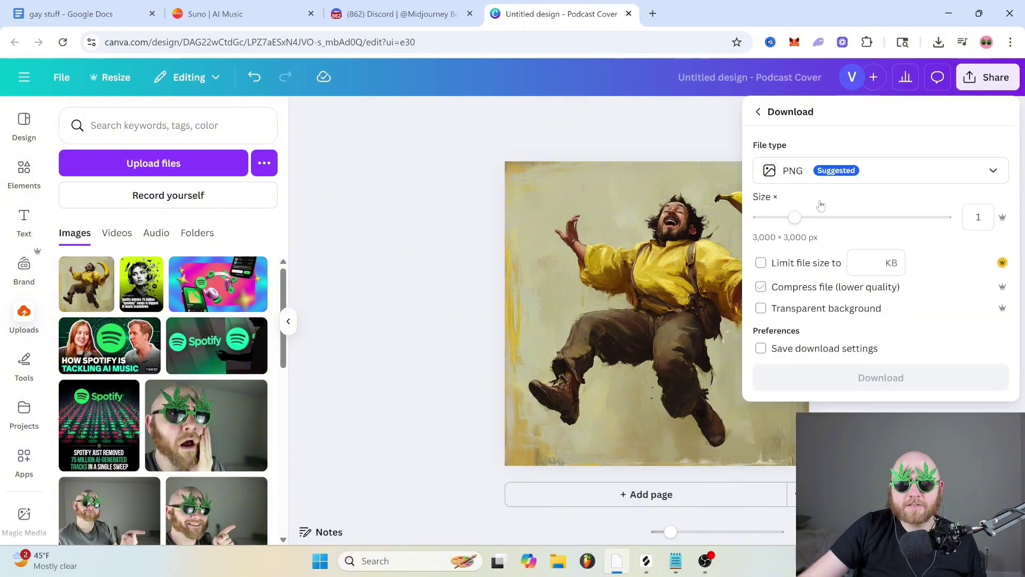
{"action": "left_click", "coordinate": [835, 170]}
{"action": "left_click", "coordinate": [822, 221]}
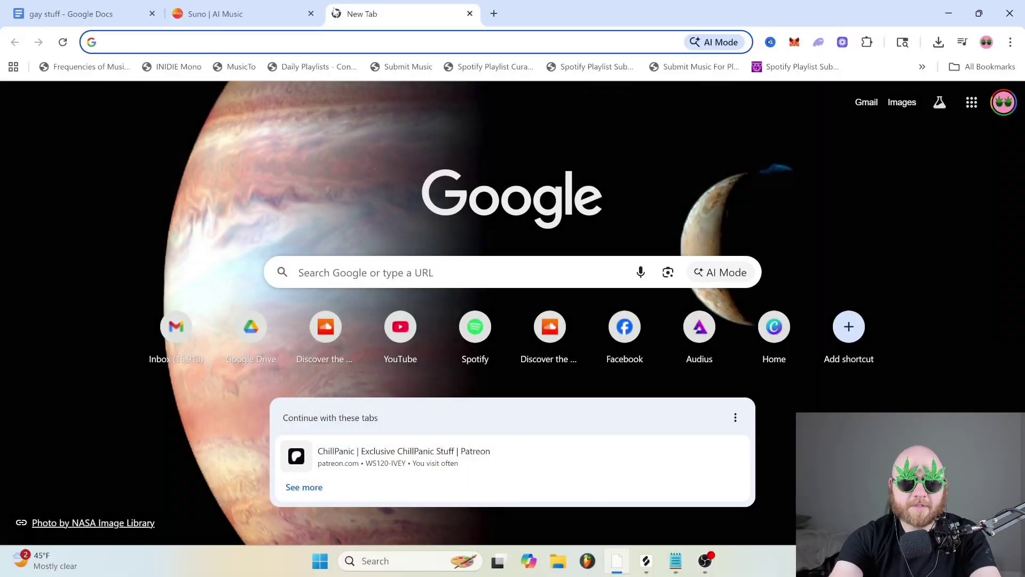
- Open DistroKid and add Snapchat to the services, confirming publishing rights ownership
{"action": "type", "text": "distro"}
{"action": "key", "text": "Return"}
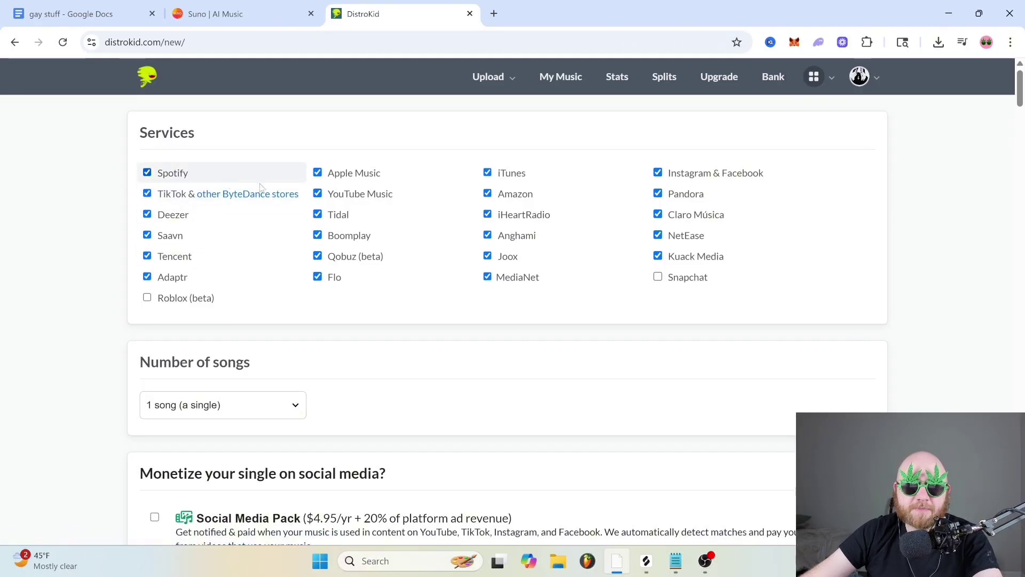
{"action": "left_click", "coordinate": [658, 277]}
{"action": "left_click", "coordinate": [603, 365]}
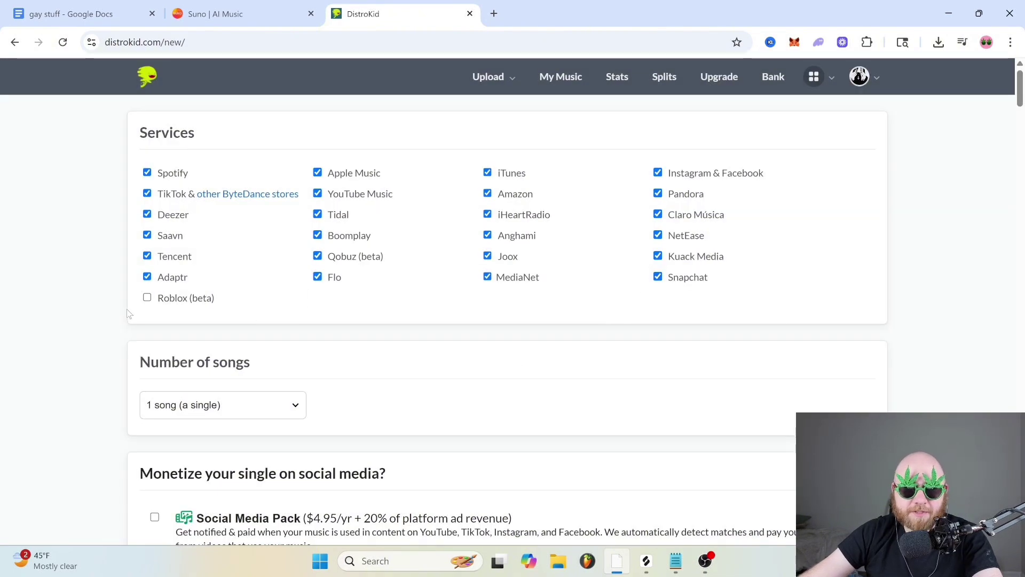
- Add Roblox to the services, accepting its terms and all four eligibility confirmations
{"action": "left_click", "coordinate": [148, 298]}
{"action": "left_click", "coordinate": [362, 354]}
{"action": "left_click", "coordinate": [362, 332]}
{"action": "left_click", "coordinate": [362, 312]}
{"action": "left_click", "coordinate": [362, 290]}
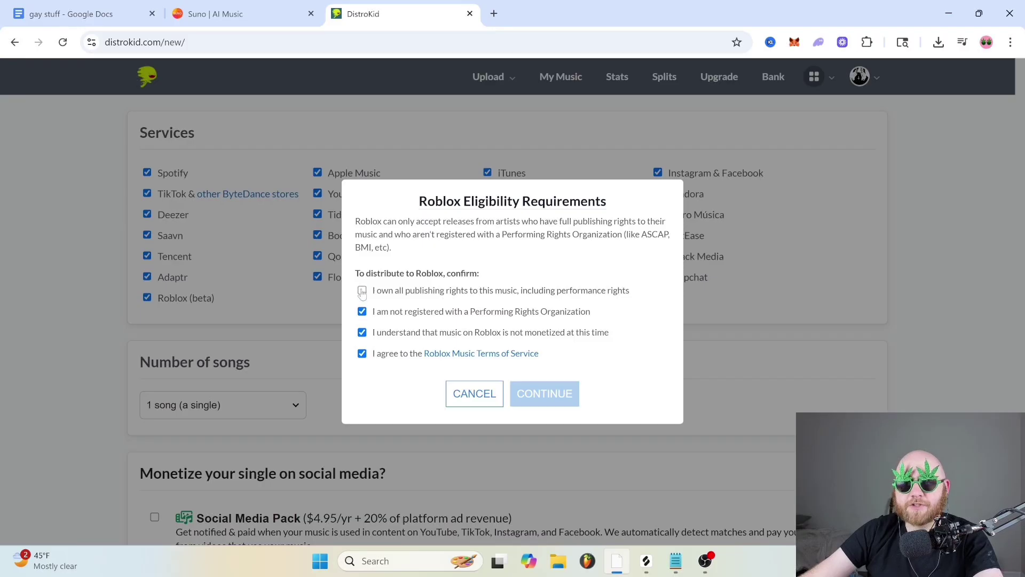
{"action": "left_click", "coordinate": [550, 402]}
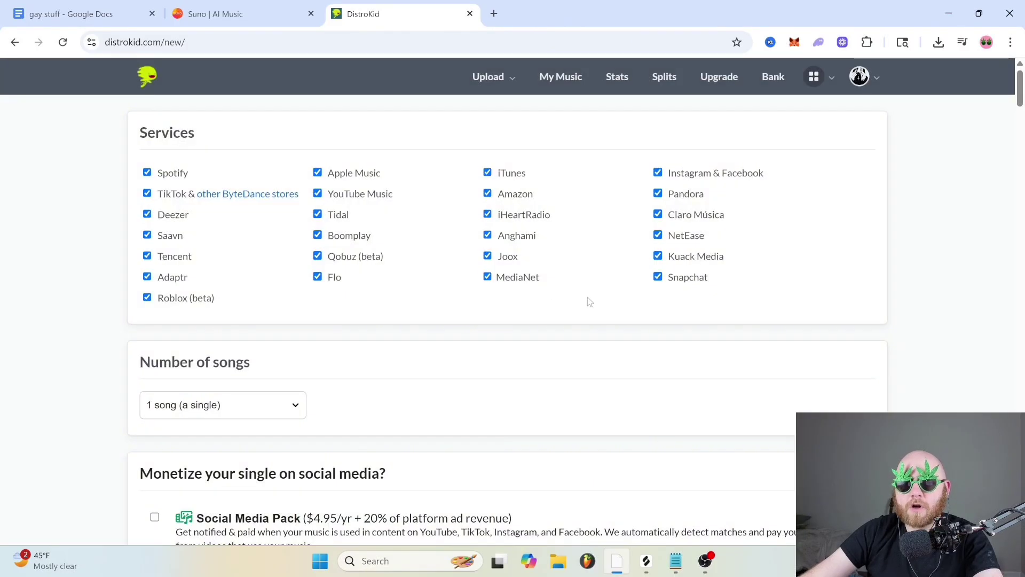
- Keep the release at '1 song (a single)'
{"action": "scroll", "coordinate": [623, 302], "scroll_direction": "down", "scroll_amount": 5}
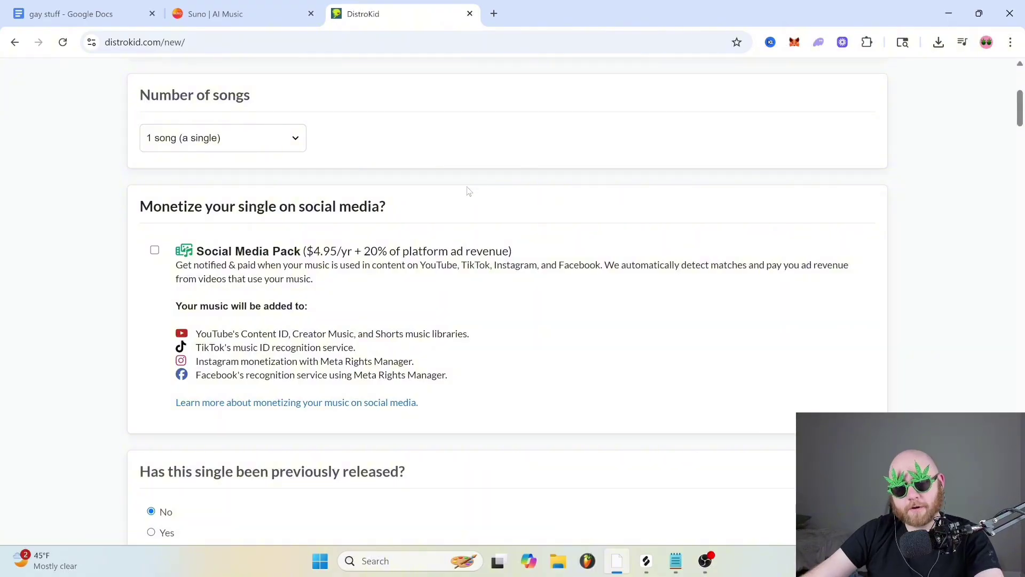
{"action": "scroll", "coordinate": [214, 438], "scroll_direction": "up", "scroll_amount": 5}
{"action": "scroll", "coordinate": [261, 382], "scroll_direction": "down", "scroll_amount": 1}
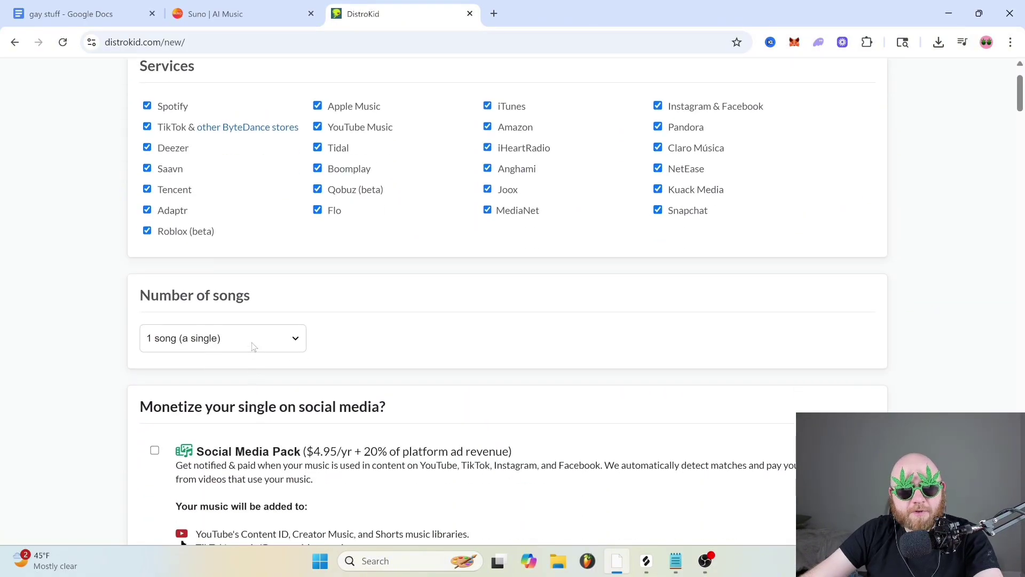
{"action": "left_click", "coordinate": [253, 346]}
{"action": "scroll", "coordinate": [246, 267], "scroll_direction": "down", "scroll_amount": 5}
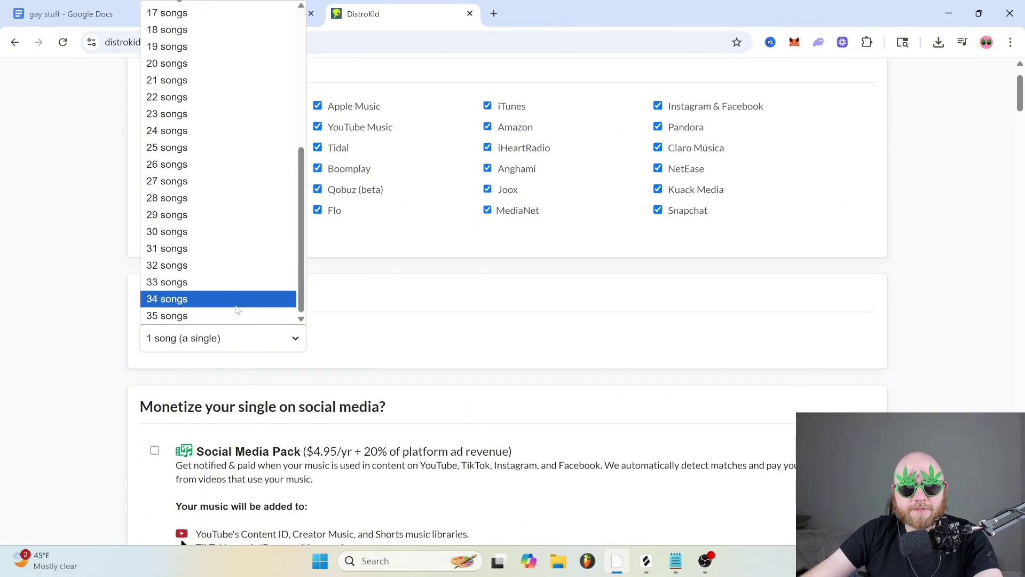
{"action": "scroll", "coordinate": [210, 207], "scroll_direction": "up", "scroll_amount": 5}
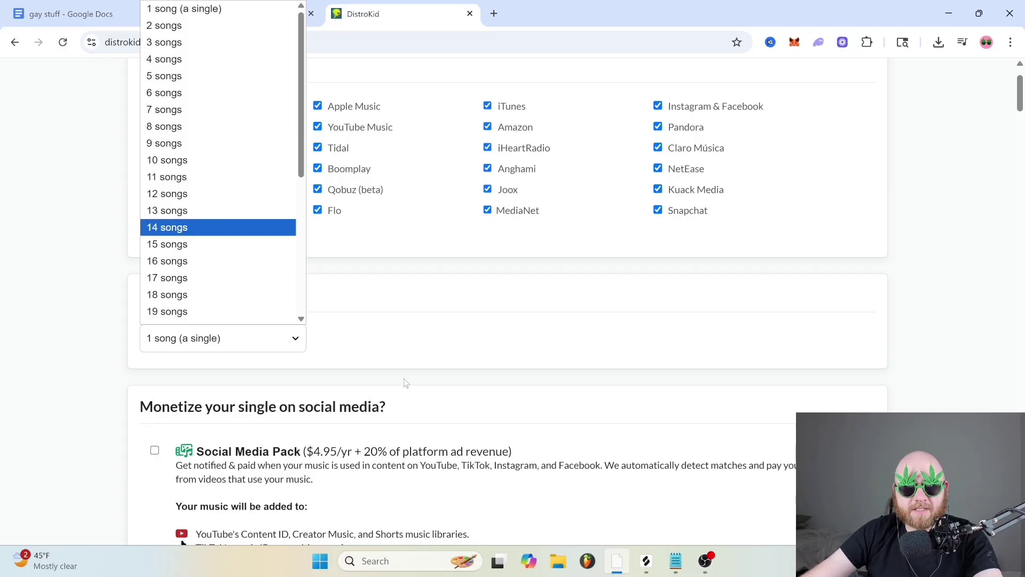
{"action": "left_click", "coordinate": [404, 286]}
- Reselect ChillPanic as the artist/band name
{"action": "scroll", "coordinate": [160, 294], "scroll_direction": "down", "scroll_amount": 9}
{"action": "left_click_drag", "start_coordinate": [194, 205], "coordinate": [449, 213]}
{"action": "left_click", "coordinate": [449, 213]}
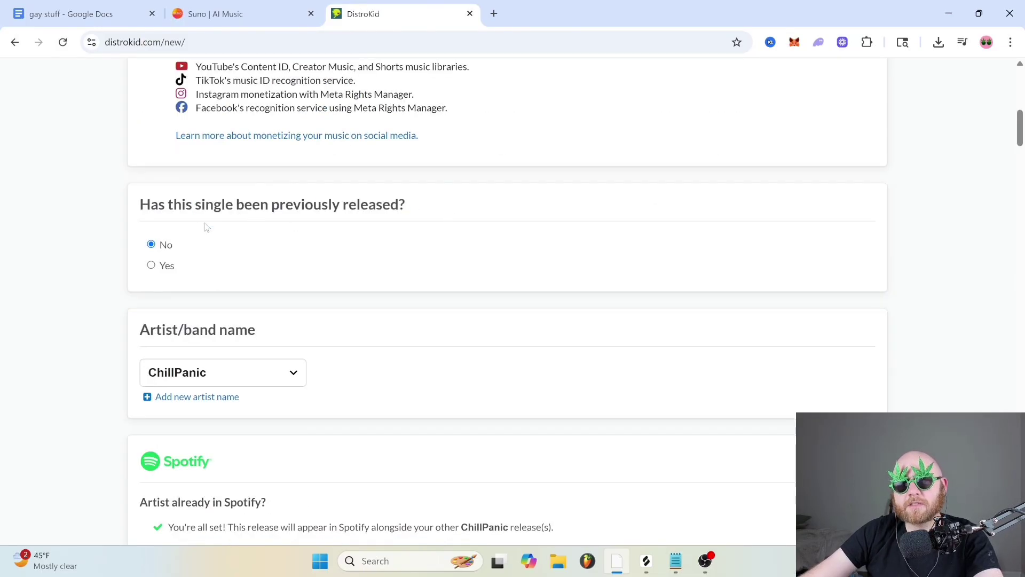
{"action": "left_click_drag", "start_coordinate": [207, 227], "coordinate": [130, 218]}
{"action": "left_click", "coordinate": [190, 199]}
{"action": "scroll", "coordinate": [255, 241], "scroll_direction": "down", "scroll_amount": 3}
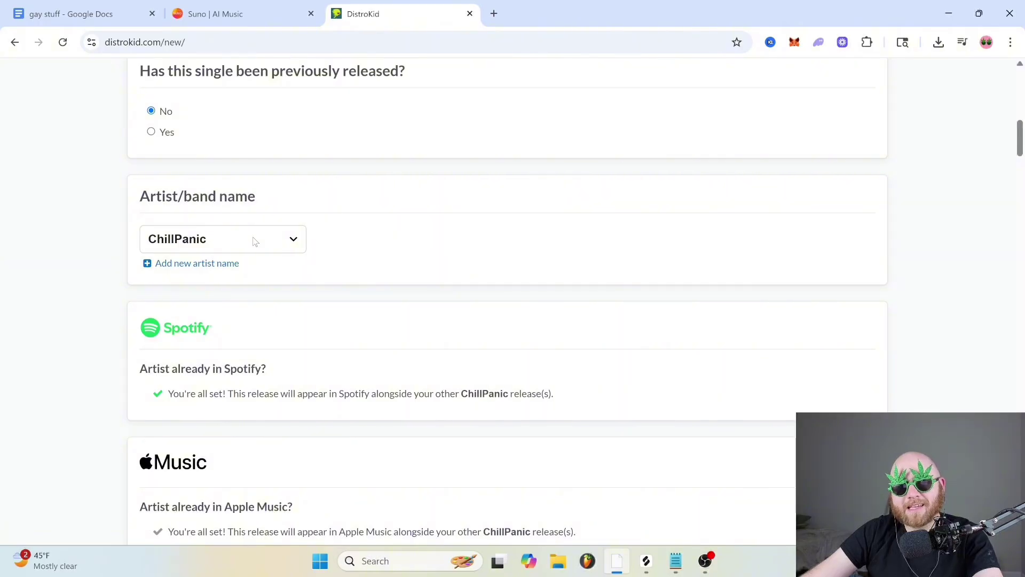
{"action": "left_click", "coordinate": [269, 250]}
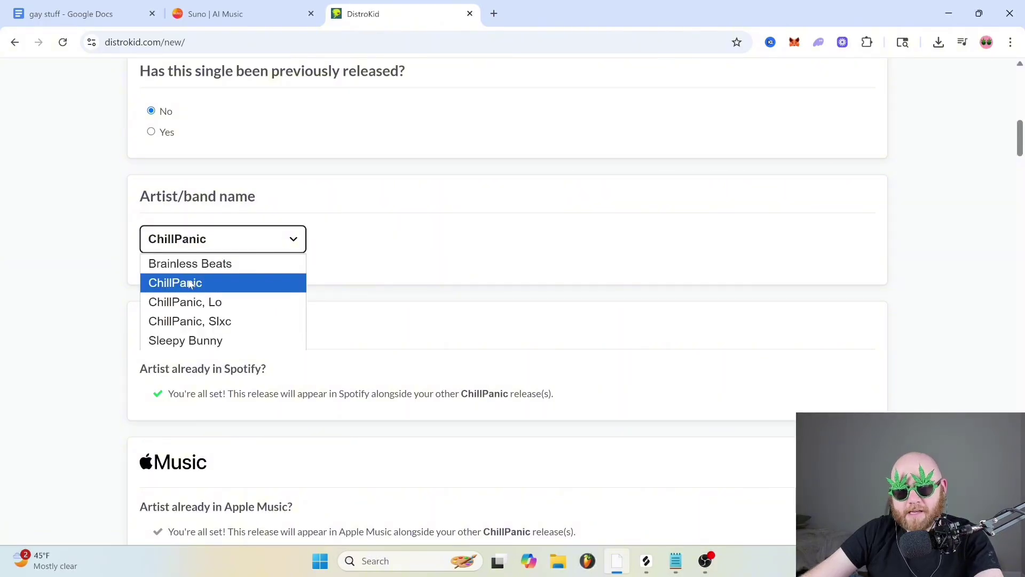
{"action": "left_click", "coordinate": [190, 283]}
{"action": "scroll", "coordinate": [327, 265], "scroll_direction": "down", "scroll_amount": 5}
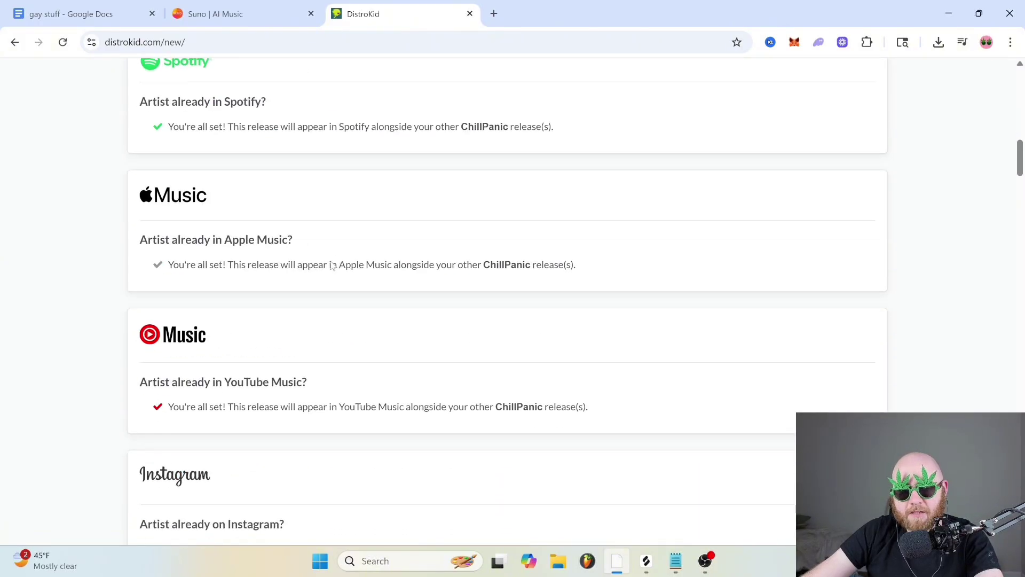
{"action": "scroll", "coordinate": [837, 268], "scroll_direction": "up", "scroll_amount": 1}
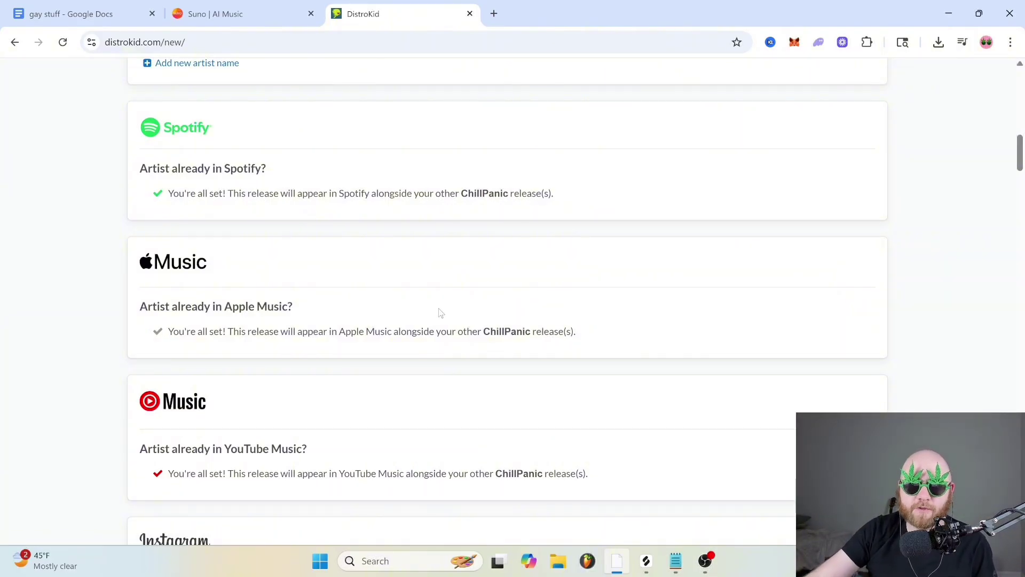
{"action": "scroll", "coordinate": [441, 314], "scroll_direction": "down", "scroll_amount": 10}
- Set the release date to today, 10/25/2025
{"action": "left_click", "coordinate": [213, 203]}
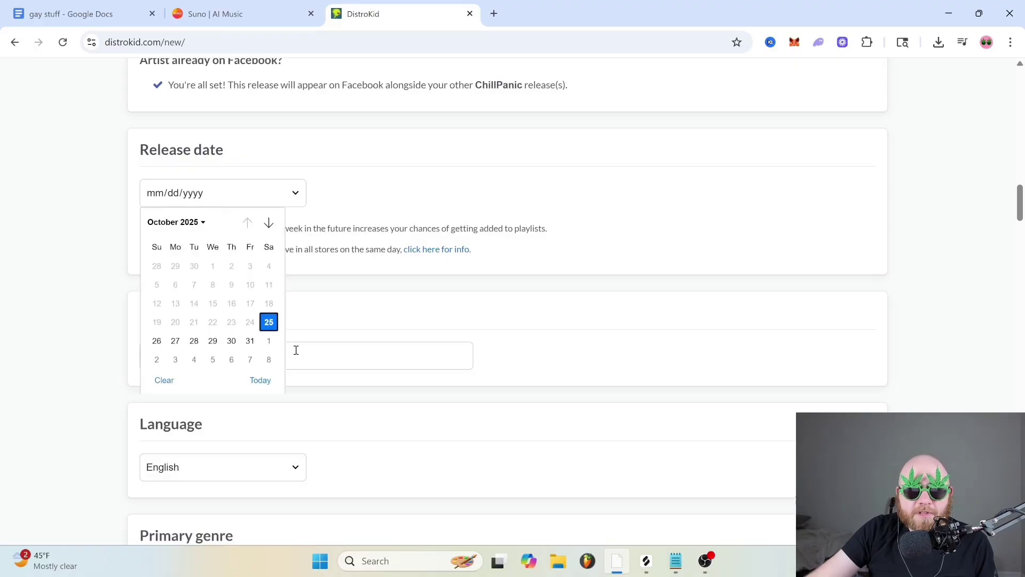
{"action": "left_click", "coordinate": [260, 379]}
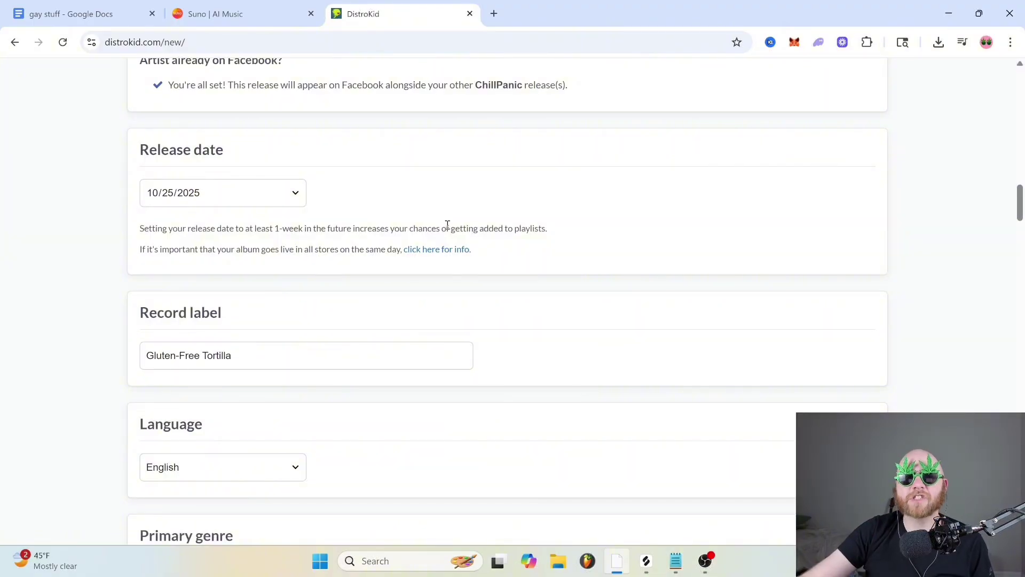
{"action": "scroll", "coordinate": [338, 213], "scroll_direction": "down", "scroll_amount": 3}
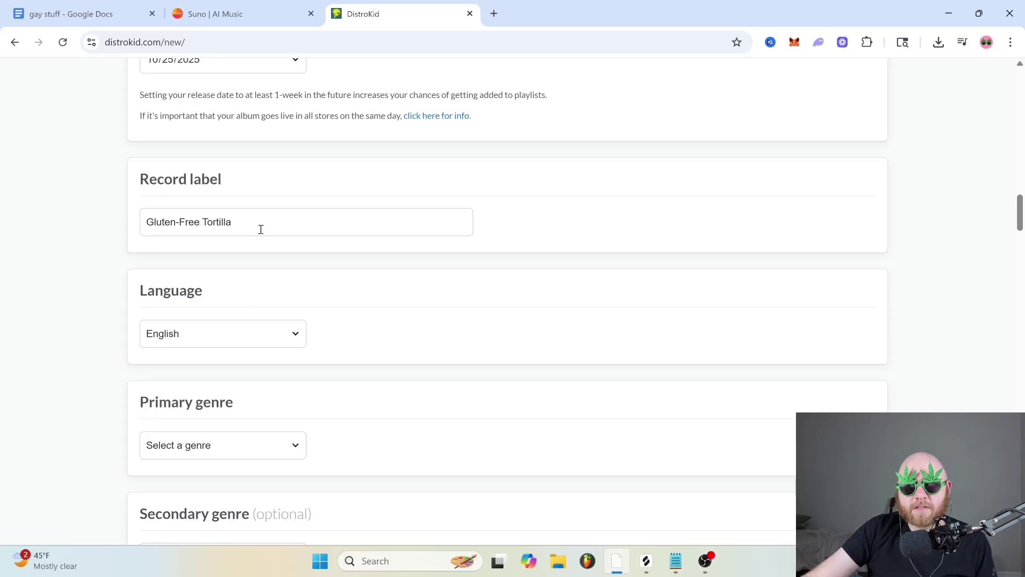
{"action": "scroll", "coordinate": [261, 229], "scroll_direction": "down", "scroll_amount": 4}
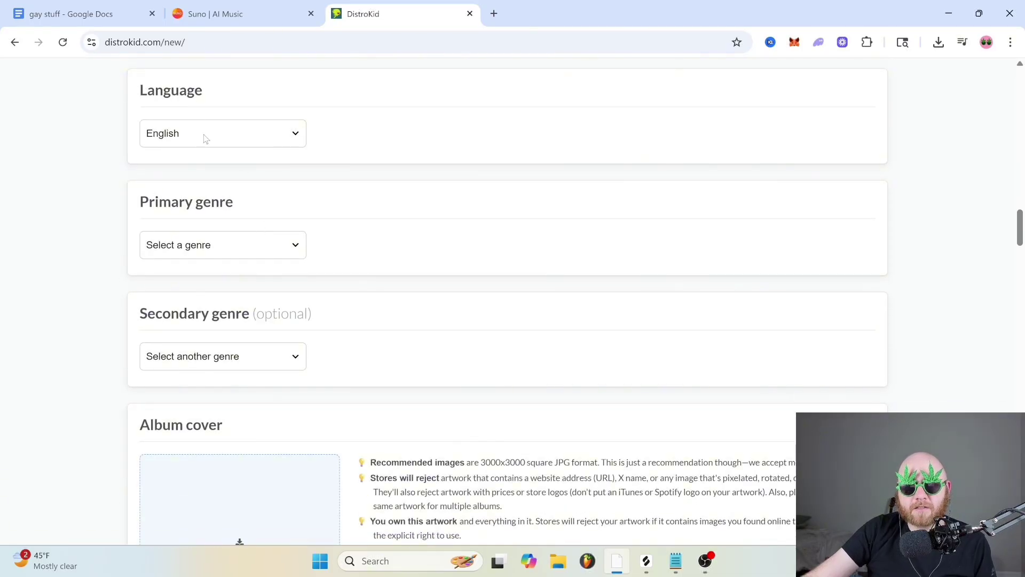
- Leave the primary genre unchosen and bring up the album cover image picker
{"action": "left_click", "coordinate": [258, 238]}
{"action": "scroll", "coordinate": [216, 518], "scroll_direction": "down", "scroll_amount": 5}
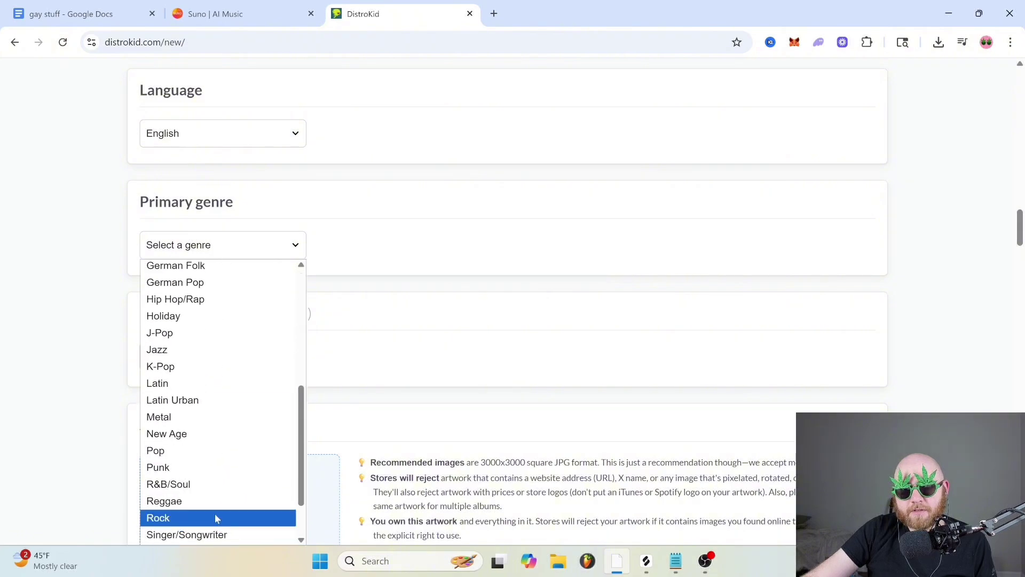
{"action": "left_click", "coordinate": [212, 515]}
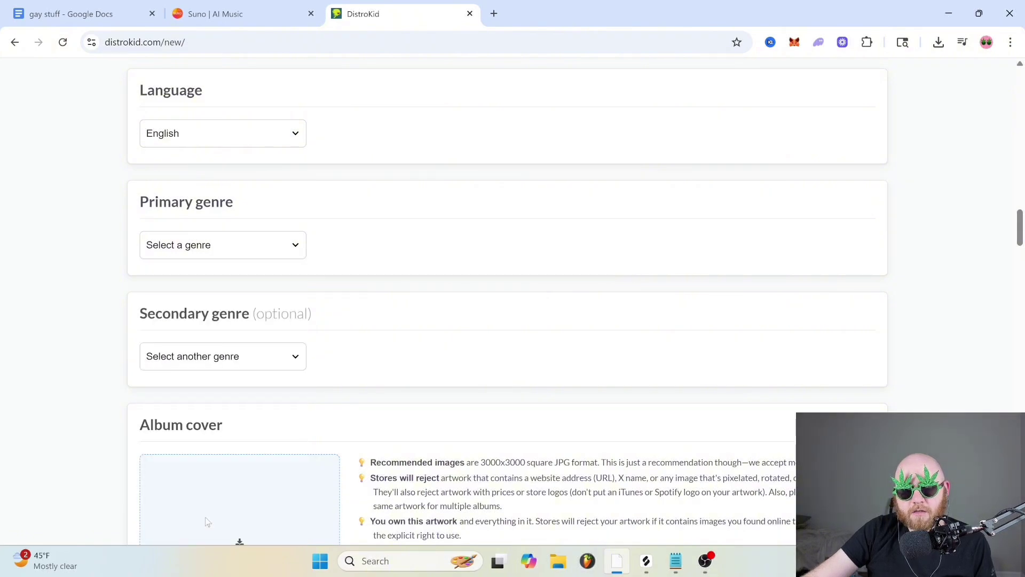
{"action": "scroll", "coordinate": [205, 517], "scroll_direction": "down", "scroll_amount": 5}
{"action": "left_click", "coordinate": [245, 289]}
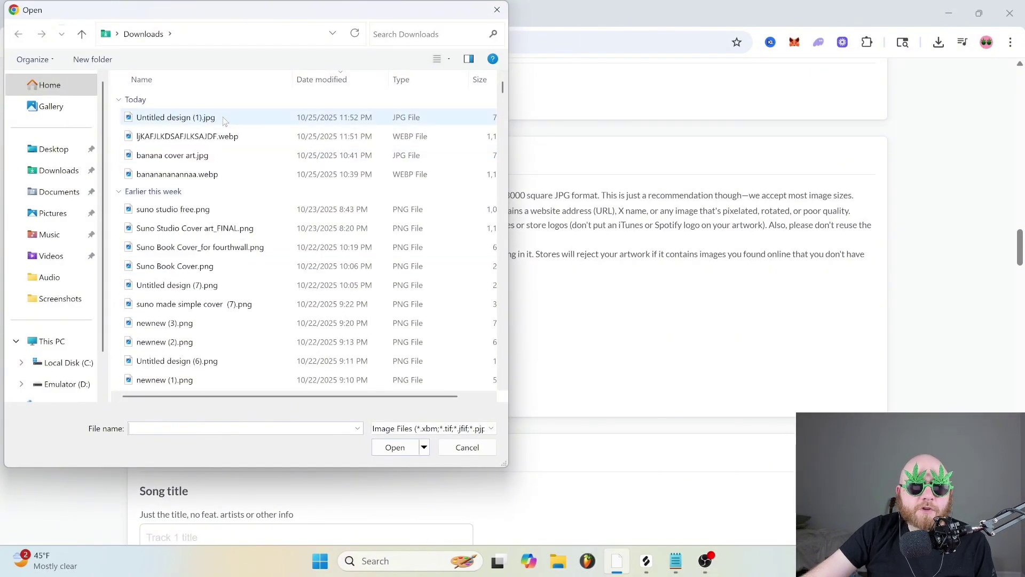
- Use Untitled design (1).jpg as the cover and title Track 1 'BANANANANANANANNA'
{"action": "double_click", "coordinate": [223, 119]}
{"action": "scroll", "coordinate": [340, 272], "scroll_direction": "down", "scroll_amount": 5}
{"action": "left_click", "coordinate": [340, 271]}
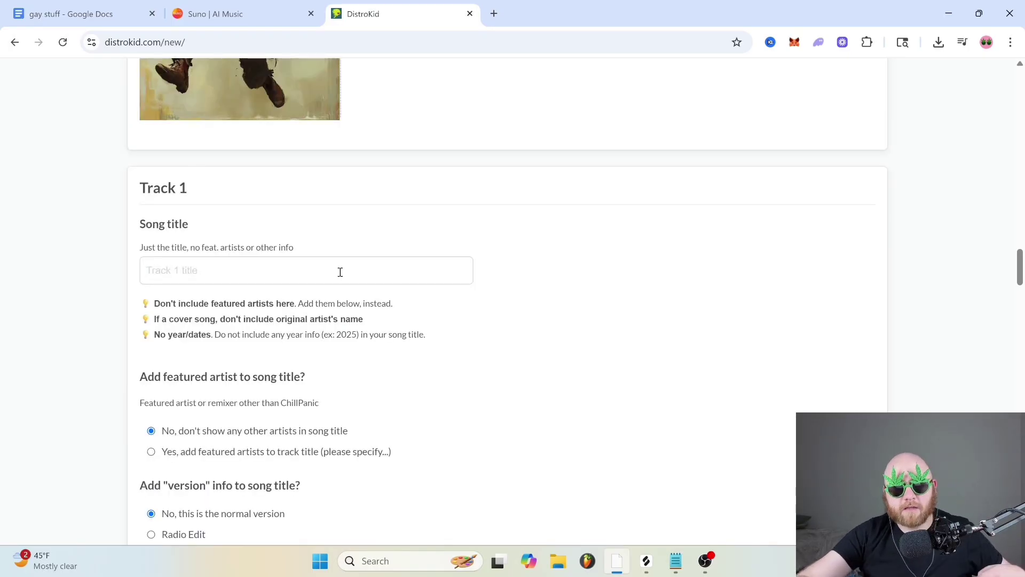
{"action": "type", "text": "BANANANANANANANNA"}
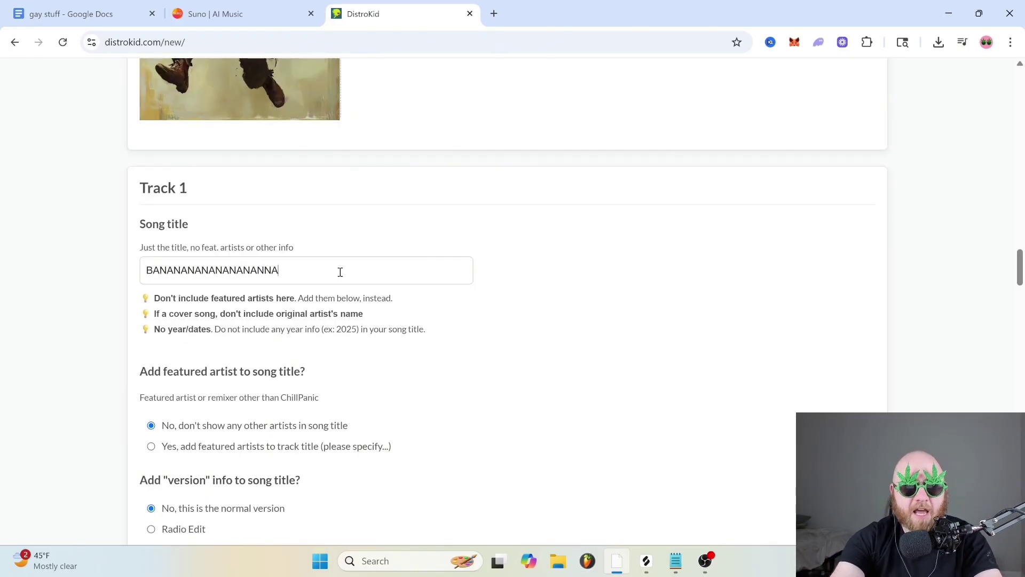
{"action": "scroll", "coordinate": [479, 270], "scroll_direction": "down", "scroll_amount": 1}
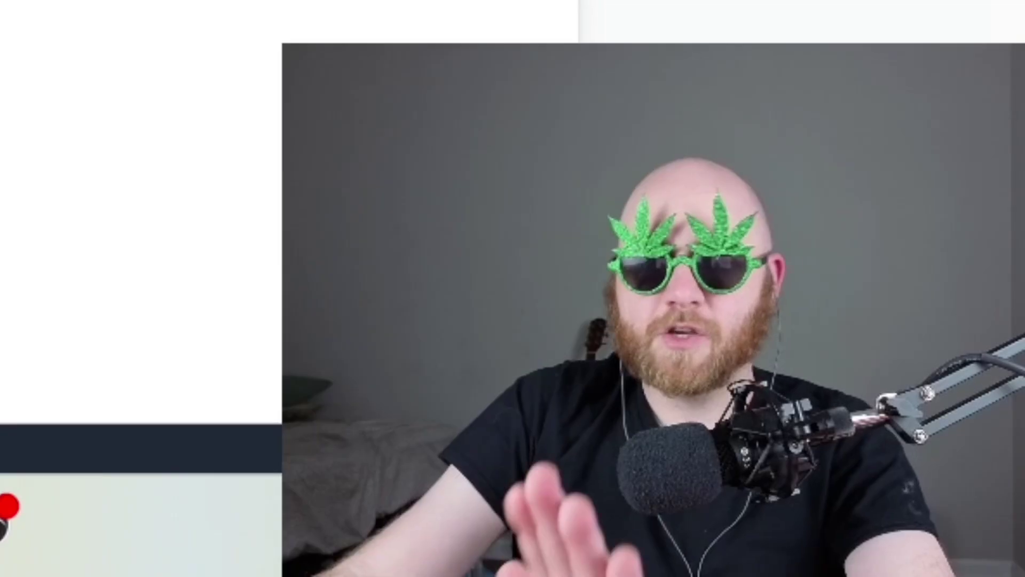
{"action": "scroll", "coordinate": [141, 241], "scroll_direction": "up", "scroll_amount": 1}
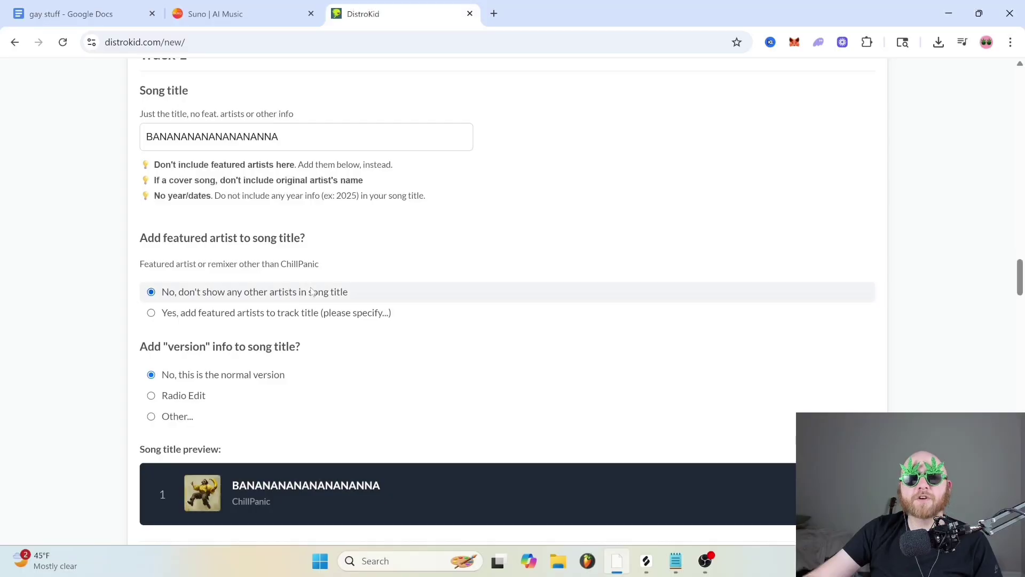
- Upload the song's audio file for Track 1
{"action": "left_click_drag", "start_coordinate": [227, 238], "coordinate": [273, 239]}
{"action": "left_click", "coordinate": [302, 240]}
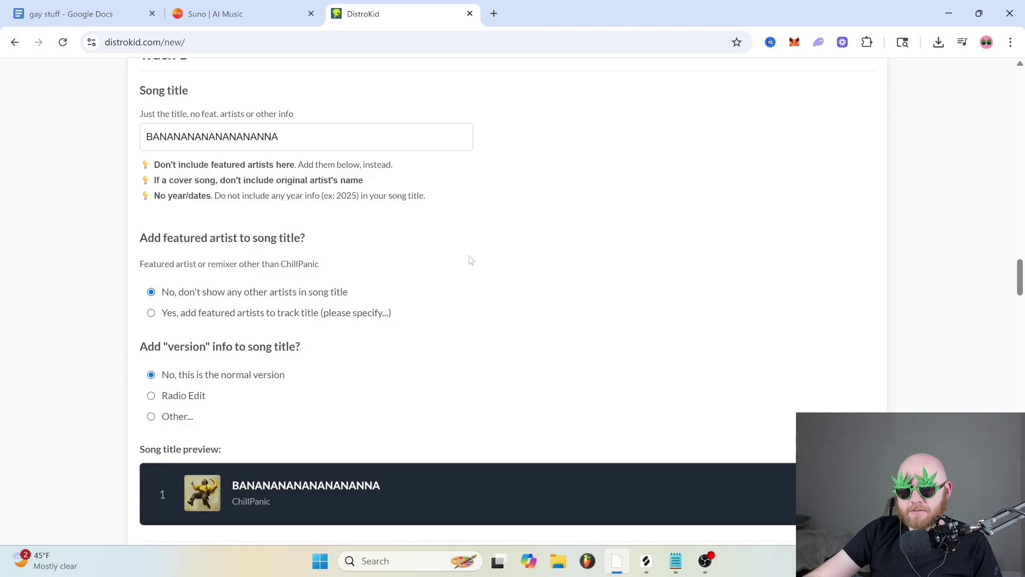
{"action": "scroll", "coordinate": [508, 254], "scroll_direction": "down", "scroll_amount": 6}
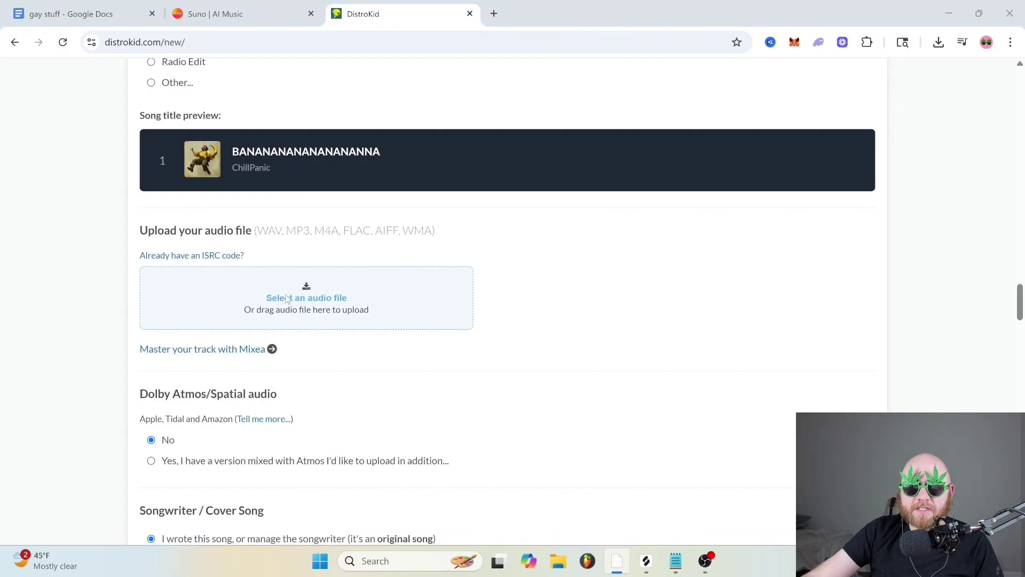
{"action": "left_click", "coordinate": [287, 299]}
{"action": "double_click", "coordinate": [162, 135]}
{"action": "scroll", "coordinate": [163, 133], "scroll_direction": "down", "scroll_amount": 5}
{"action": "left_click_drag", "start_coordinate": [162, 134], "coordinate": [363, 129]}
{"action": "left_click", "coordinate": [328, 127]}
{"action": "left_click_drag", "start_coordinate": [261, 128], "coordinate": [247, 158]}
{"action": "left_click", "coordinate": [307, 135]}
{"action": "left_click", "coordinate": [262, 126]}
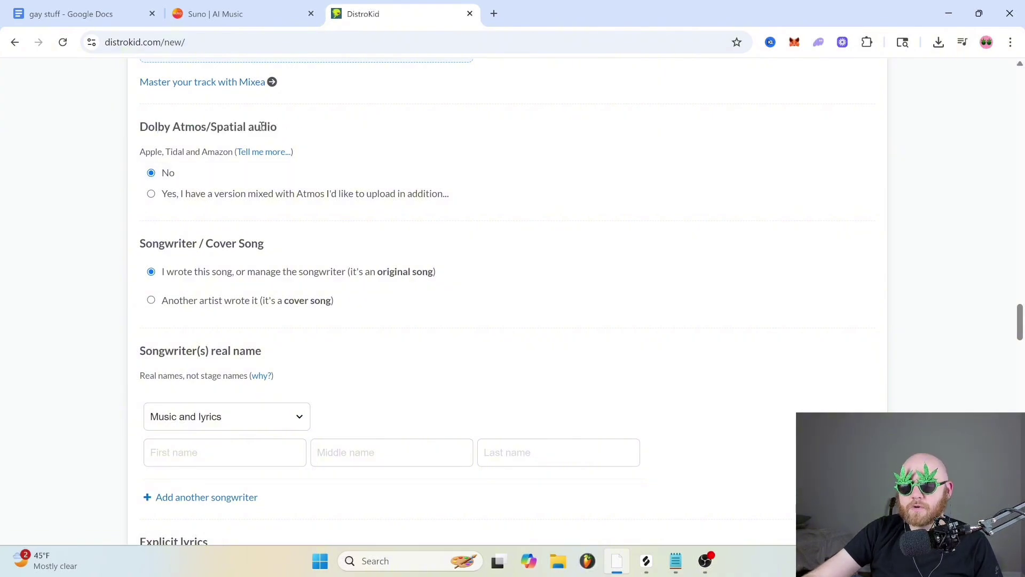
{"action": "scroll", "coordinate": [272, 228], "scroll_direction": "down", "scroll_amount": 3}
- Keep 'Music and lyrics' as the songwriter role
{"action": "left_click", "coordinate": [286, 291]}
{"action": "left_click", "coordinate": [221, 339]}
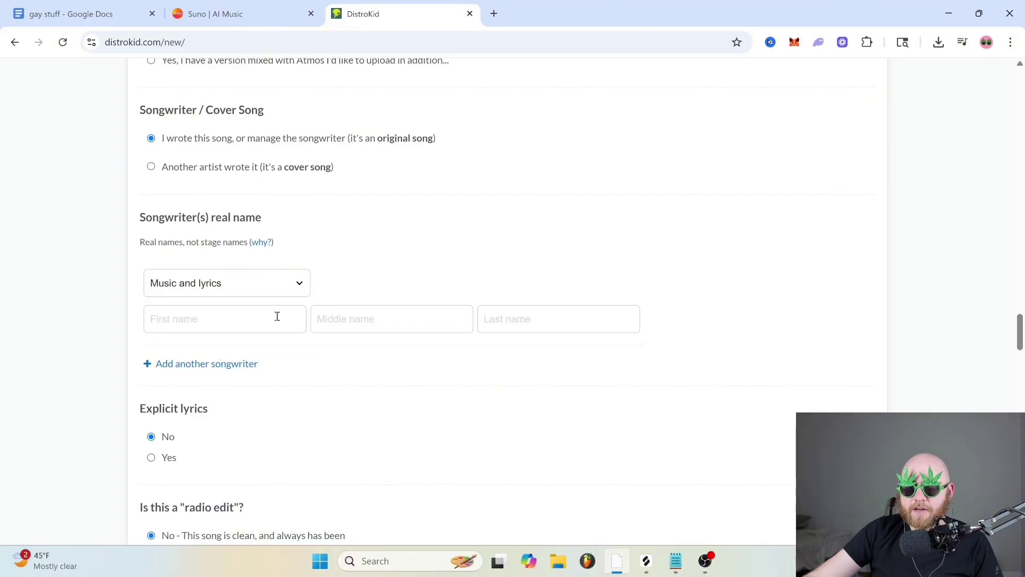
{"action": "scroll", "coordinate": [277, 316], "scroll_direction": "down", "scroll_amount": 3}
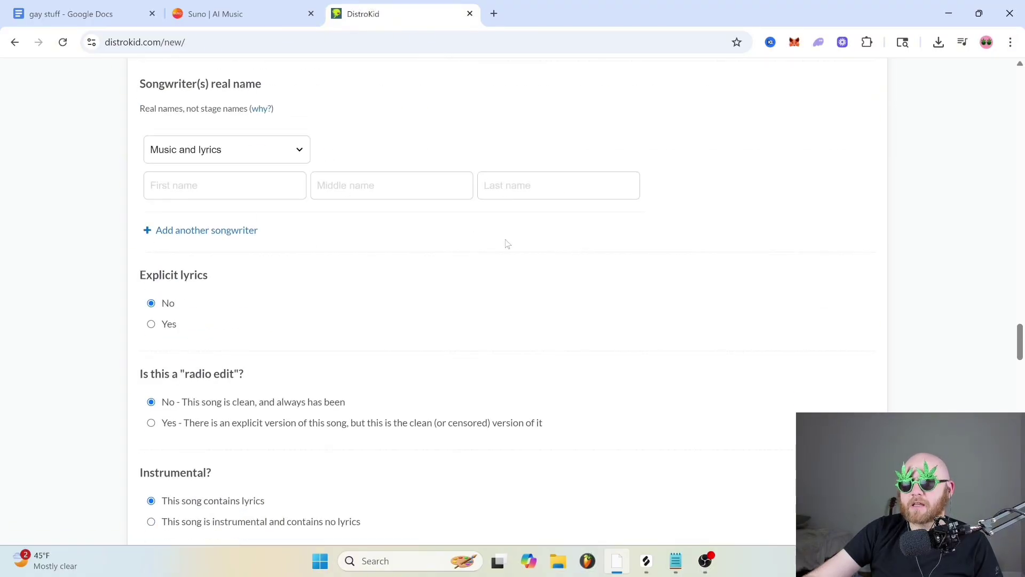
{"action": "scroll", "coordinate": [512, 224], "scroll_direction": "down", "scroll_amount": 1}
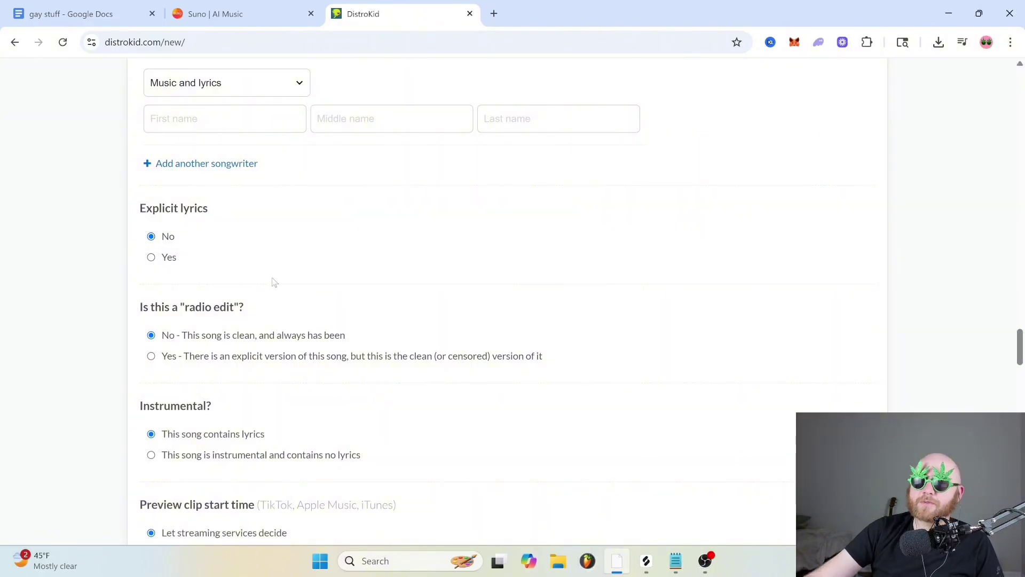
- Expand the Apple Music credits for Track 1
{"action": "scroll", "coordinate": [388, 224], "scroll_direction": "down", "scroll_amount": 15}
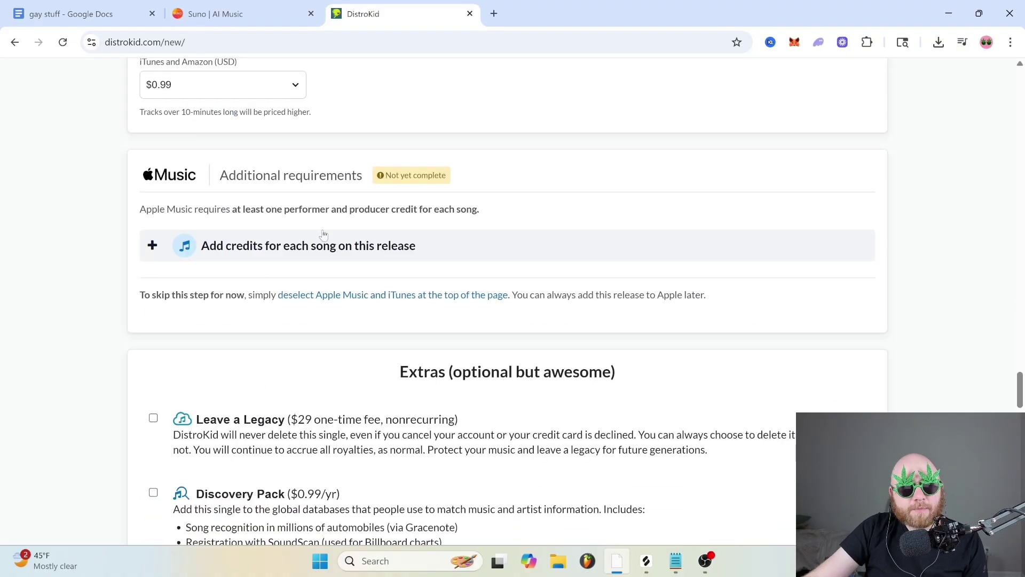
{"action": "left_click", "coordinate": [367, 256]}
{"action": "scroll", "coordinate": [485, 227], "scroll_direction": "down", "scroll_amount": 2}
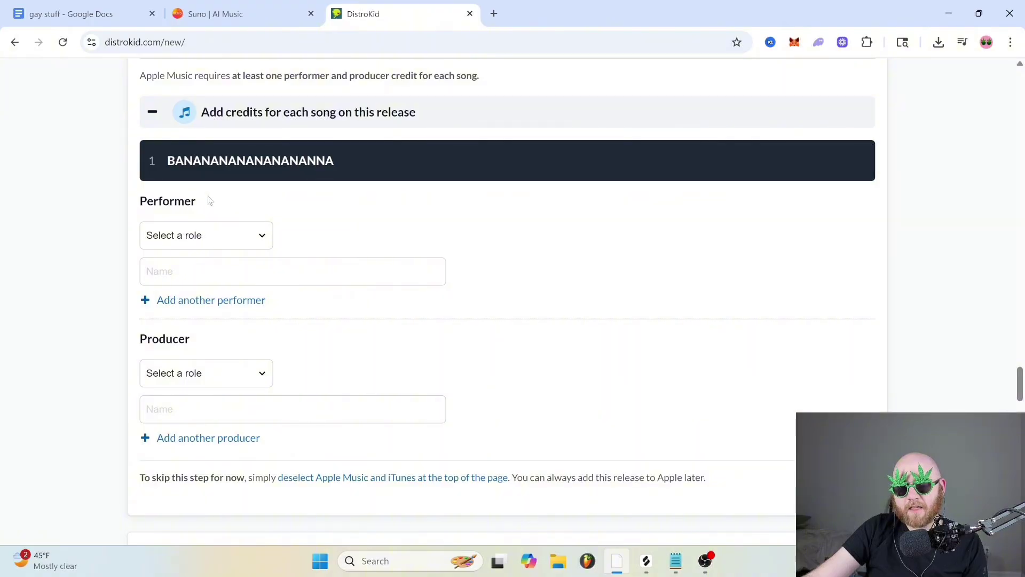
{"action": "left_click_drag", "start_coordinate": [149, 221], "coordinate": [223, 209]}
{"action": "left_click_drag", "start_coordinate": [166, 337], "coordinate": [195, 341]}
{"action": "left_click", "coordinate": [195, 341]}
- Set the performer role to Bassoon, leaving the performer name blank
{"action": "left_click", "coordinate": [192, 231]}
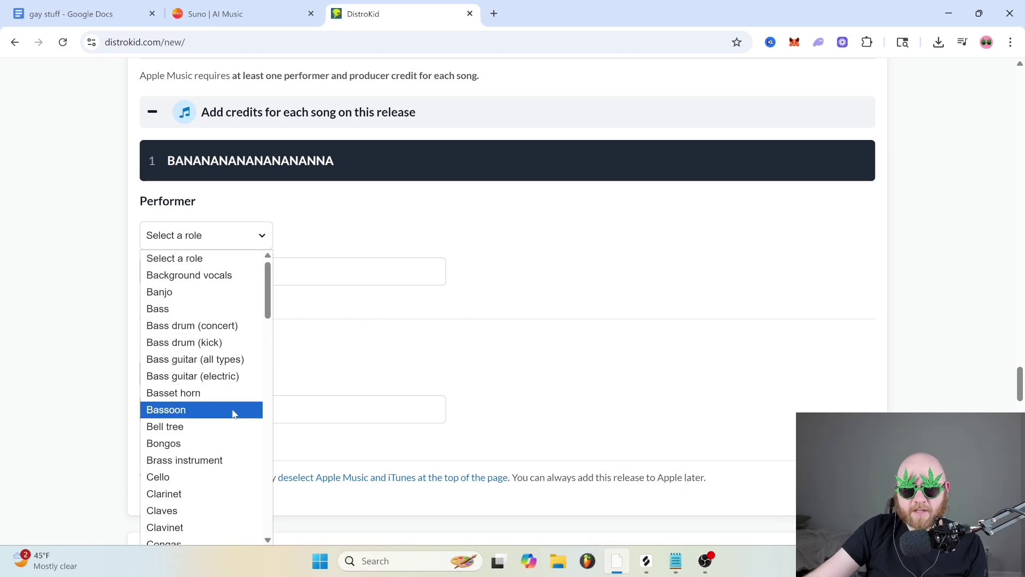
{"action": "left_click", "coordinate": [209, 410]}
{"action": "left_click", "coordinate": [224, 278]}
{"action": "left_click", "coordinate": [393, 230]}
{"action": "scroll", "coordinate": [388, 241], "scroll_direction": "down", "scroll_amount": 1}
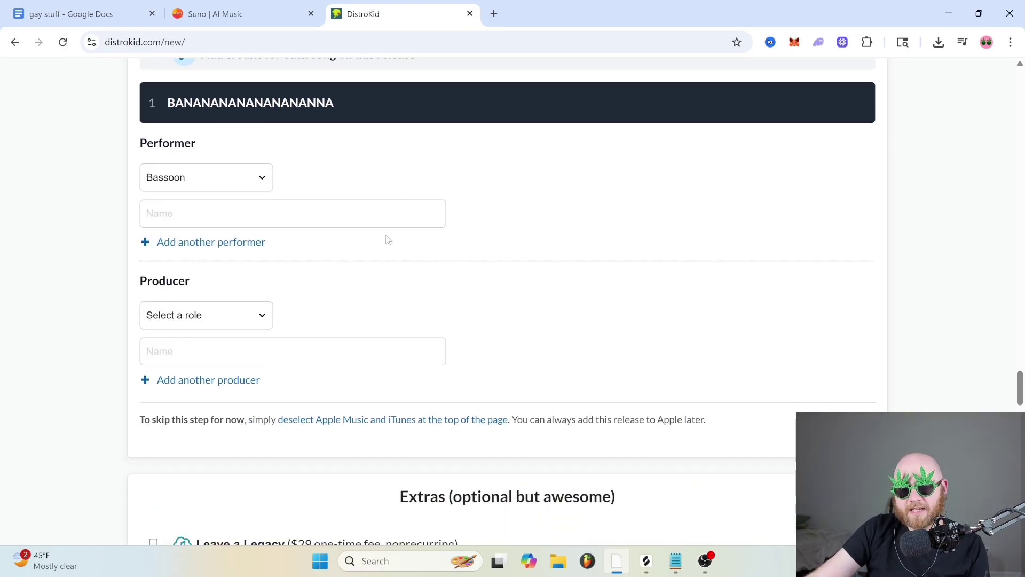
{"action": "left_click", "coordinate": [182, 310]}
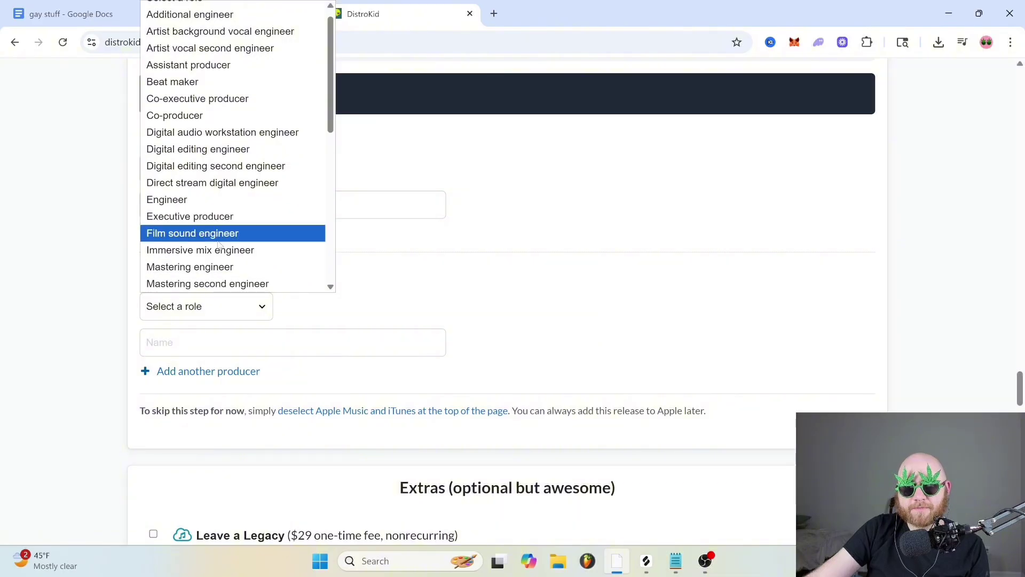
{"action": "scroll", "coordinate": [552, 303], "scroll_direction": "down", "scroll_amount": 6}
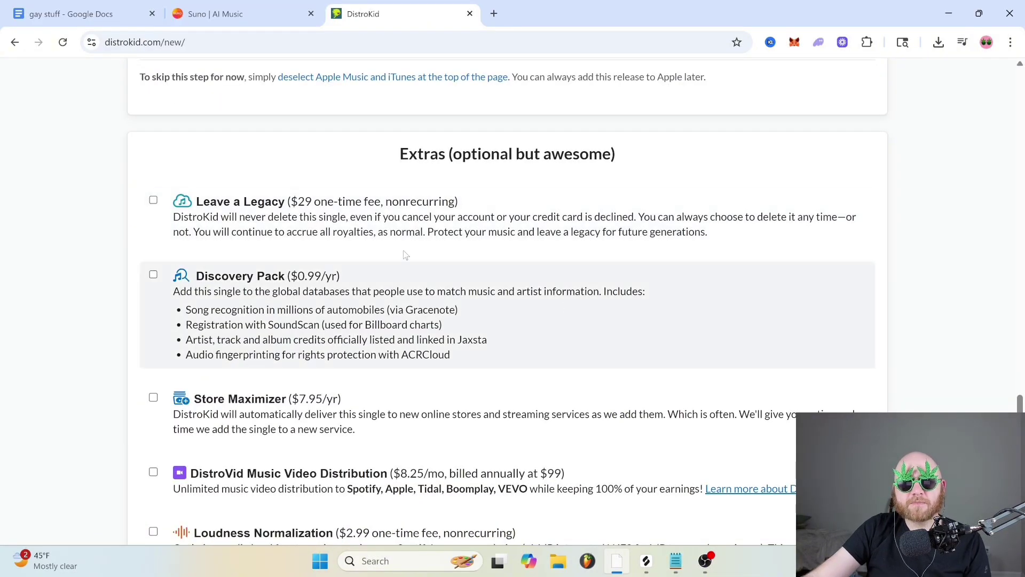
- Tick the promo services, Snapchat, 'recorded this music' and 'no other artist's name' confirmations
{"action": "scroll", "coordinate": [405, 254], "scroll_direction": "down", "scroll_amount": 3}
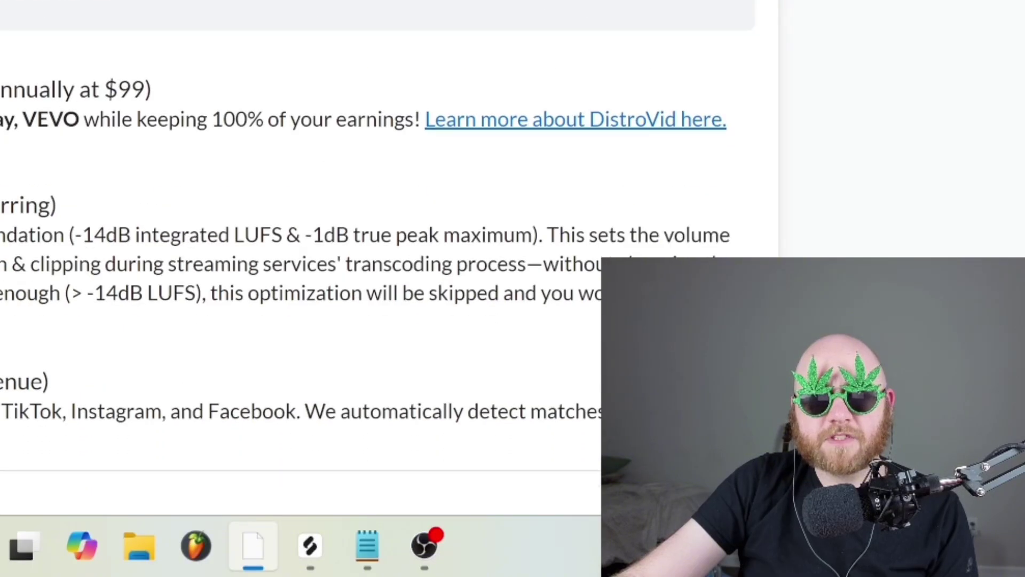
{"action": "scroll", "coordinate": [320, 267], "scroll_direction": "down", "scroll_amount": 5}
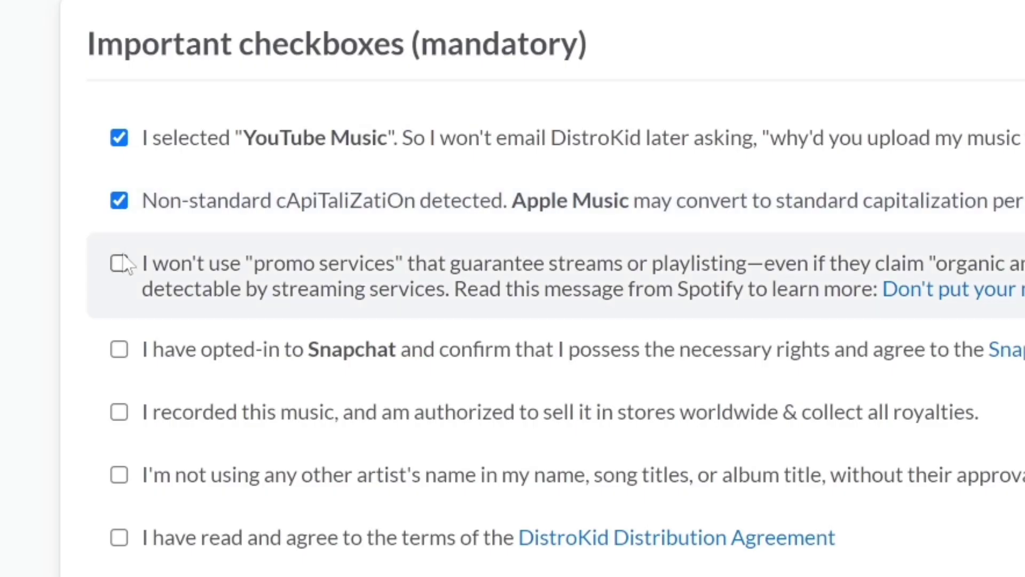
{"action": "left_click", "coordinate": [119, 263]}
{"action": "left_click", "coordinate": [118, 349]}
{"action": "left_click", "coordinate": [119, 412]}
{"action": "left_click", "coordinate": [118, 475]}
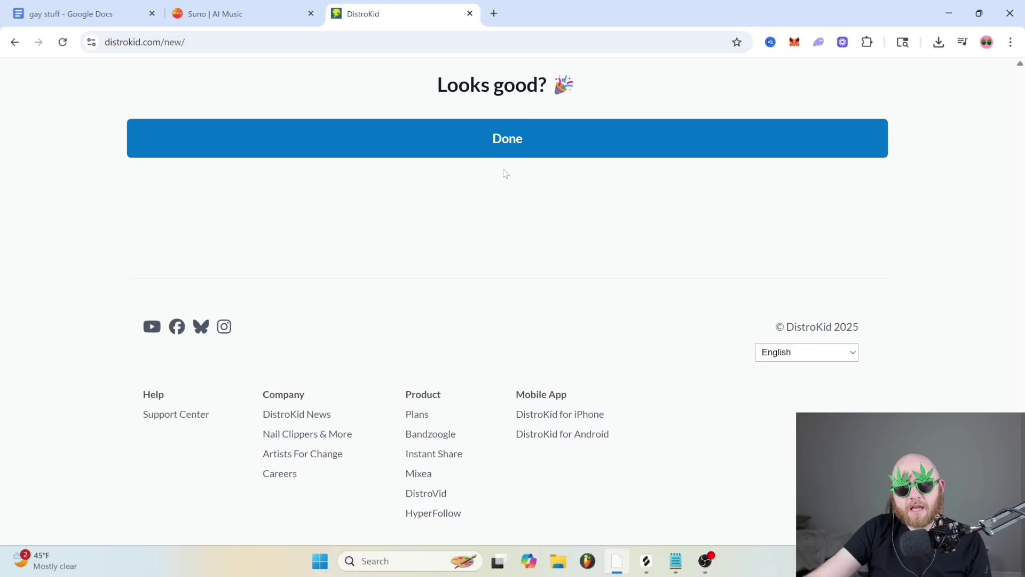
{"action": "scroll", "coordinate": [505, 174], "scroll_direction": "up", "scroll_amount": 1}
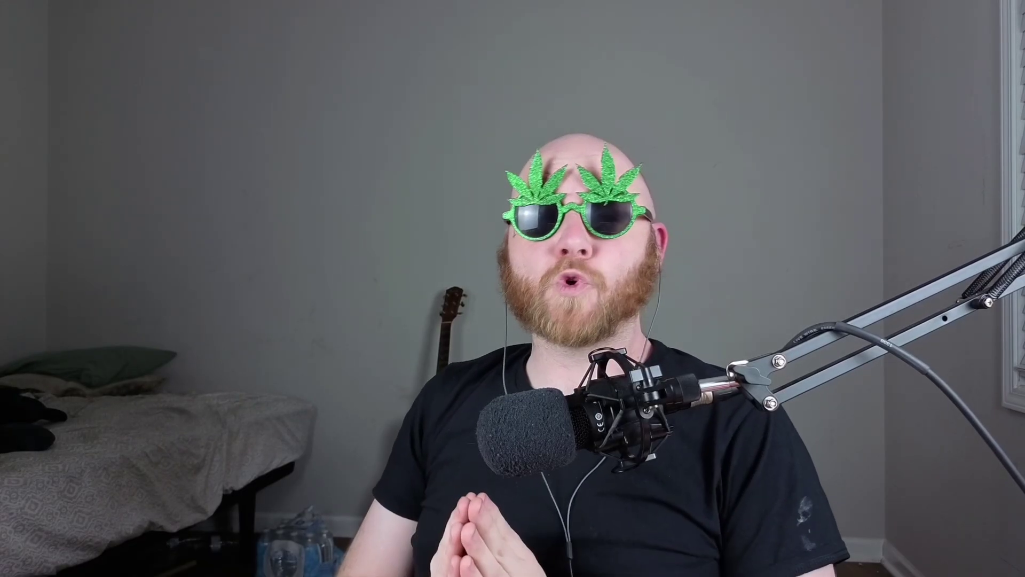